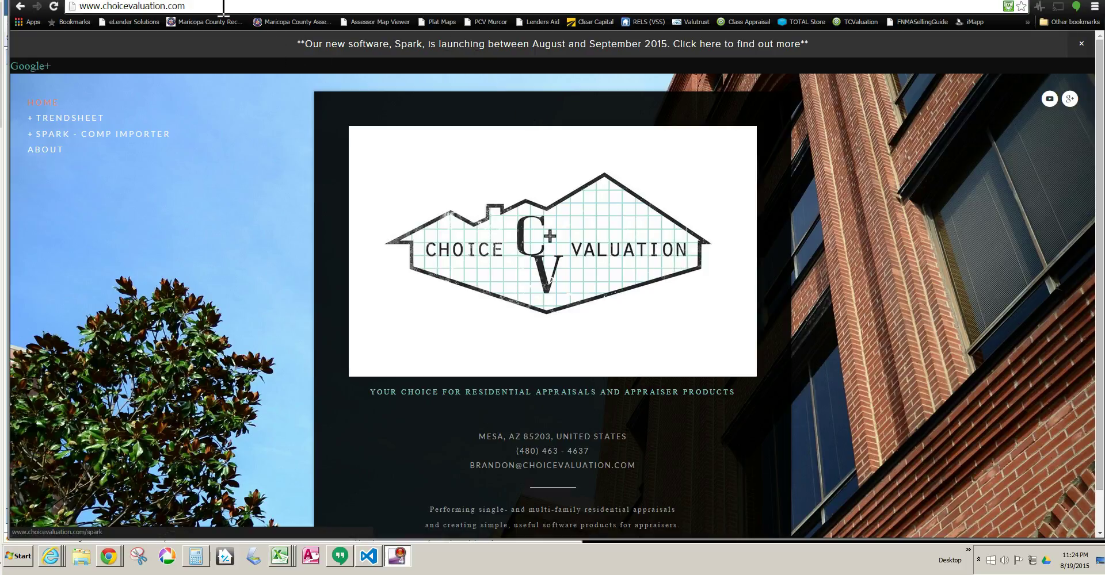
- Reload the Choice Valuation home page
click(203, 7)
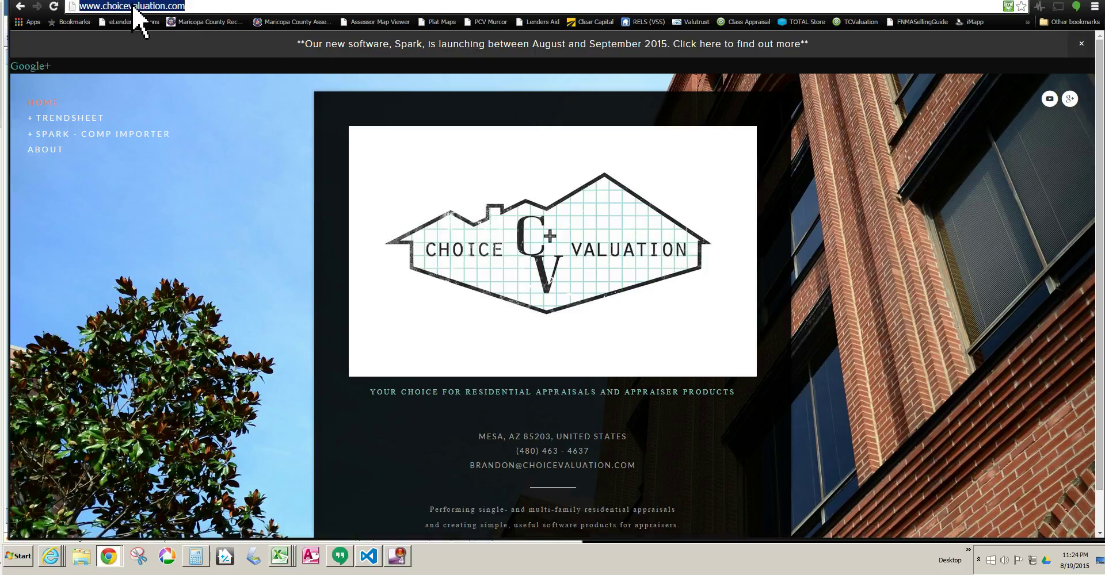
click(200, 7)
key(Return)
- Expand SPARK - COMP IMPORTER and open Spark Coverage, finding the Illinois MRED / ConnectMLS entry
click(65, 133)
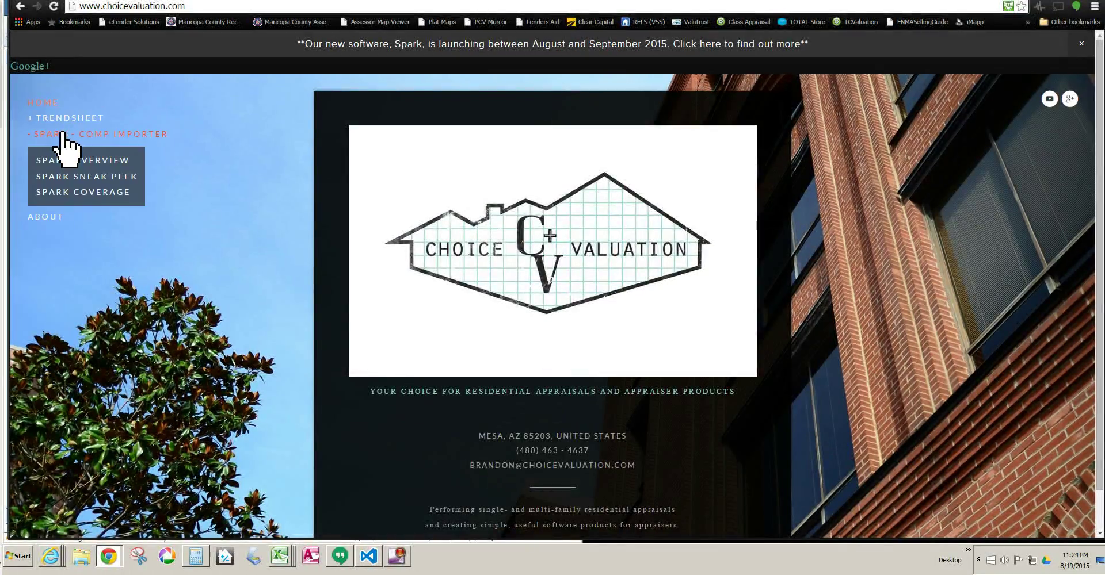
click(96, 192)
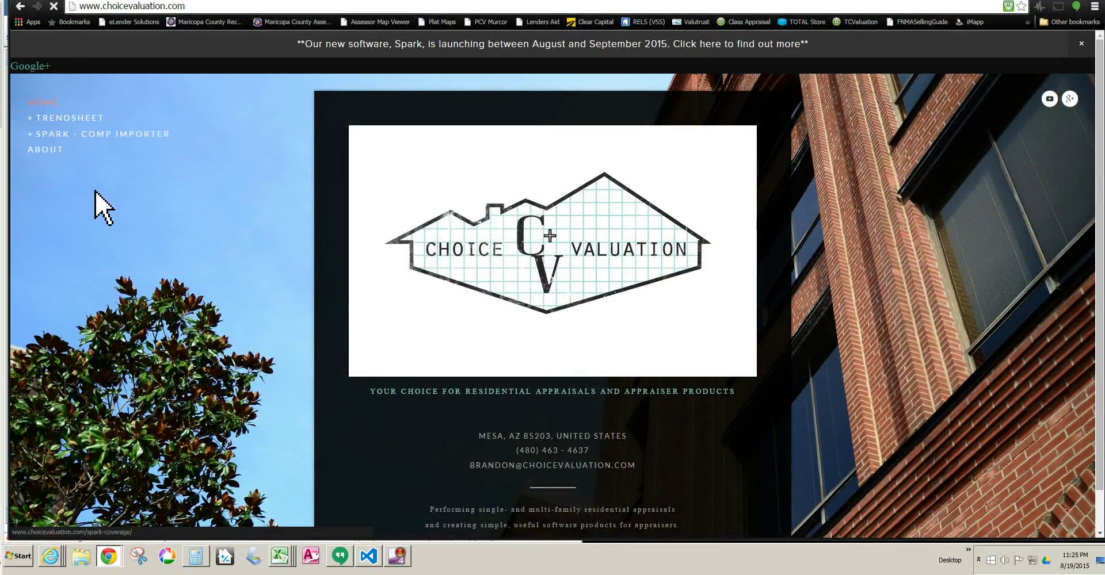
scroll(516, 421, down, 15)
scroll(518, 412, up, 11)
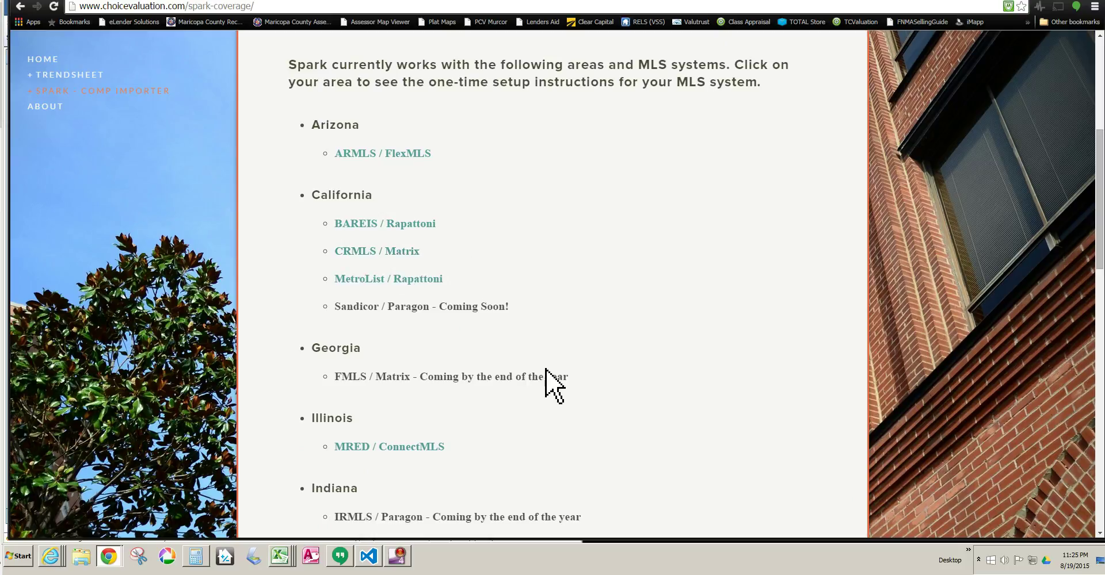
scroll(540, 366, down, 4)
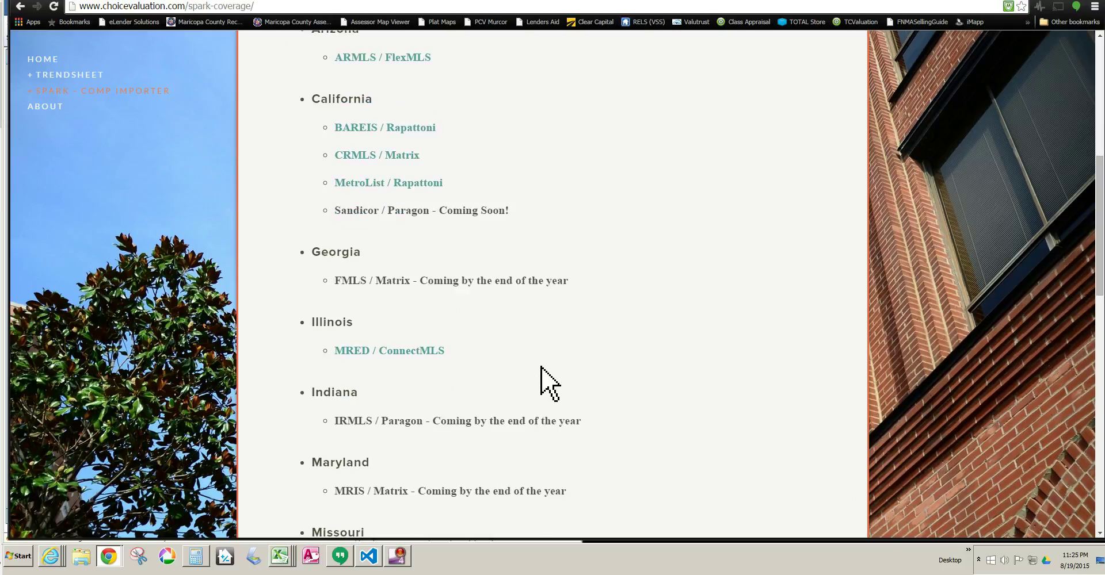
scroll(541, 364, up, 1)
scroll(541, 364, up, 1)
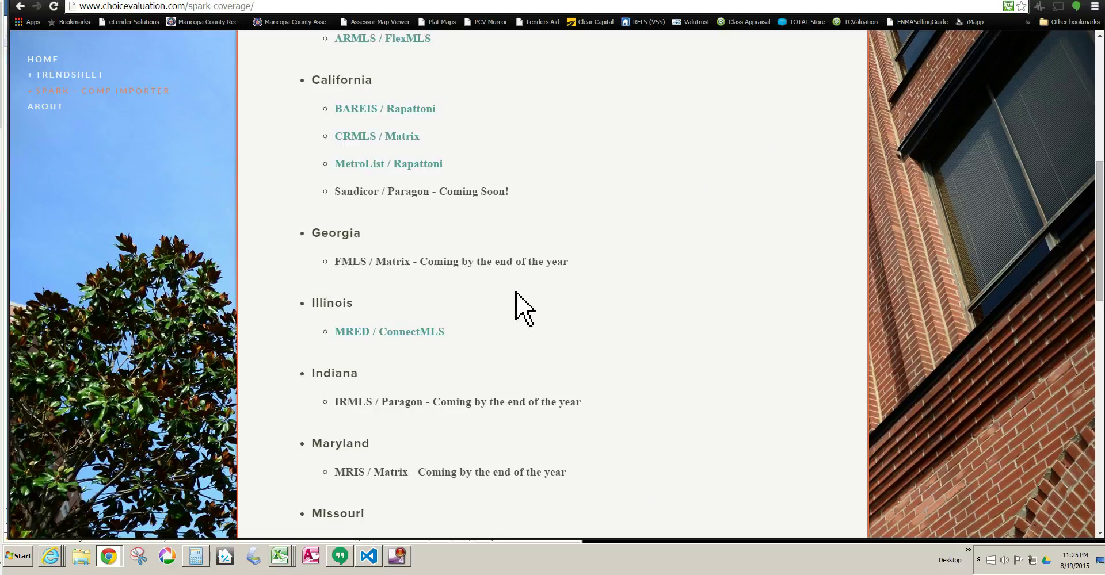
- Open the MRED / ConnectMLS page and review its one-time setup and data export steps
click(393, 333)
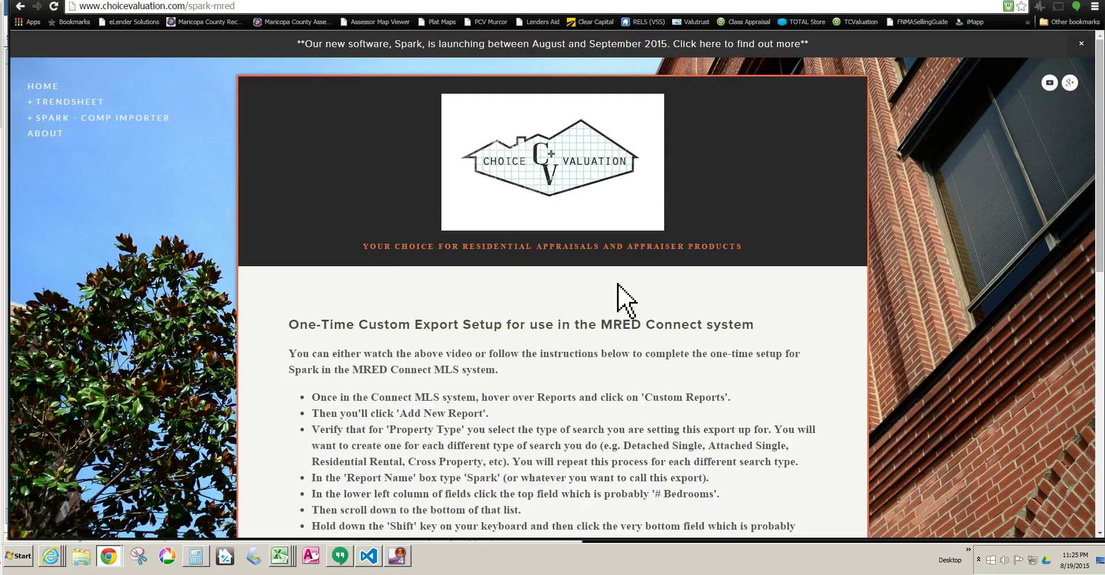
scroll(574, 353, down, 3)
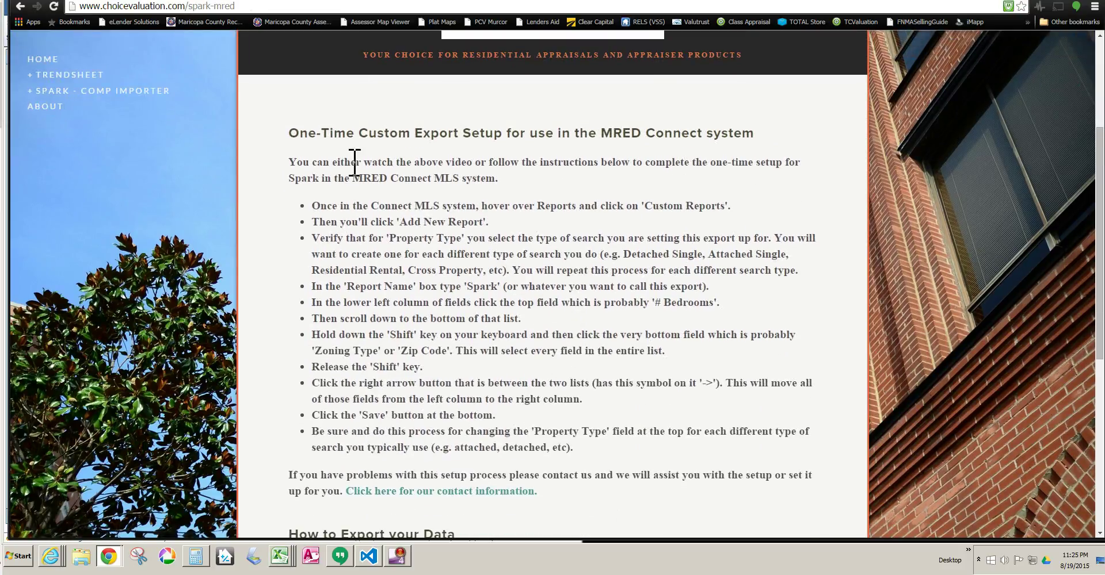
scroll(554, 380, down, 6)
drag(311, 195, 746, 383)
click(702, 330)
scroll(629, 292, up, 5)
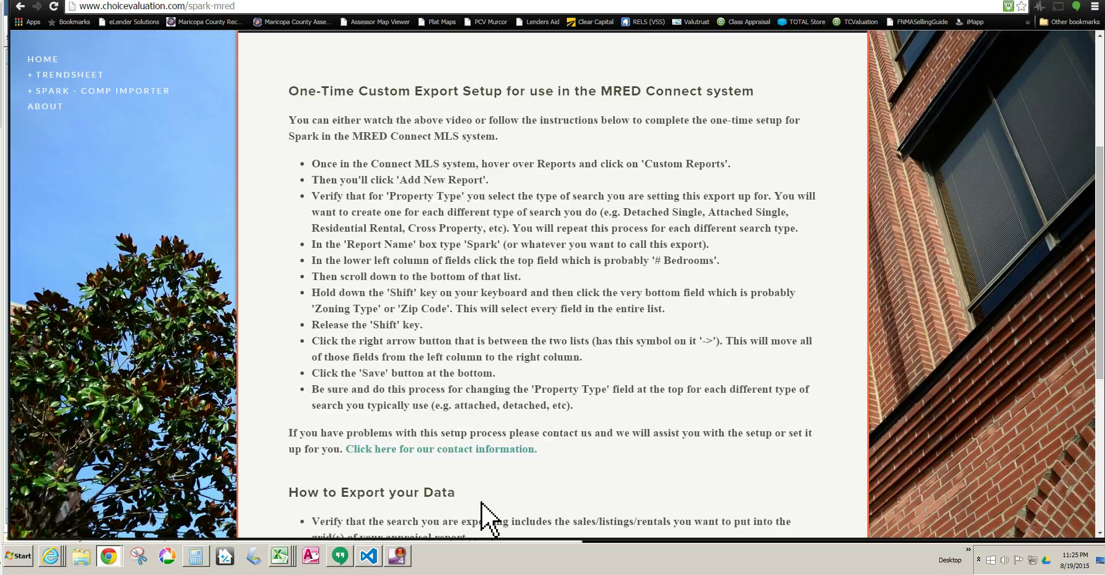
drag(363, 122, 699, 452)
click(585, 326)
scroll(377, 176, up, 1)
scroll(376, 175, up, 1)
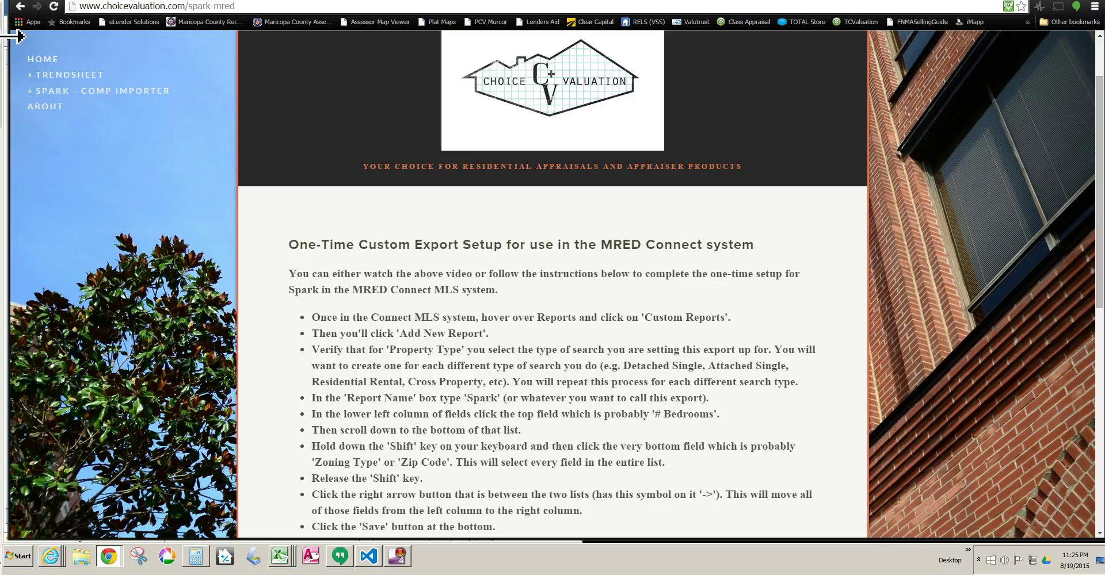
- Narrow Chrome to the right half and open Reports > Custom Reports in connectMLS
drag(8, 46, 583, 83)
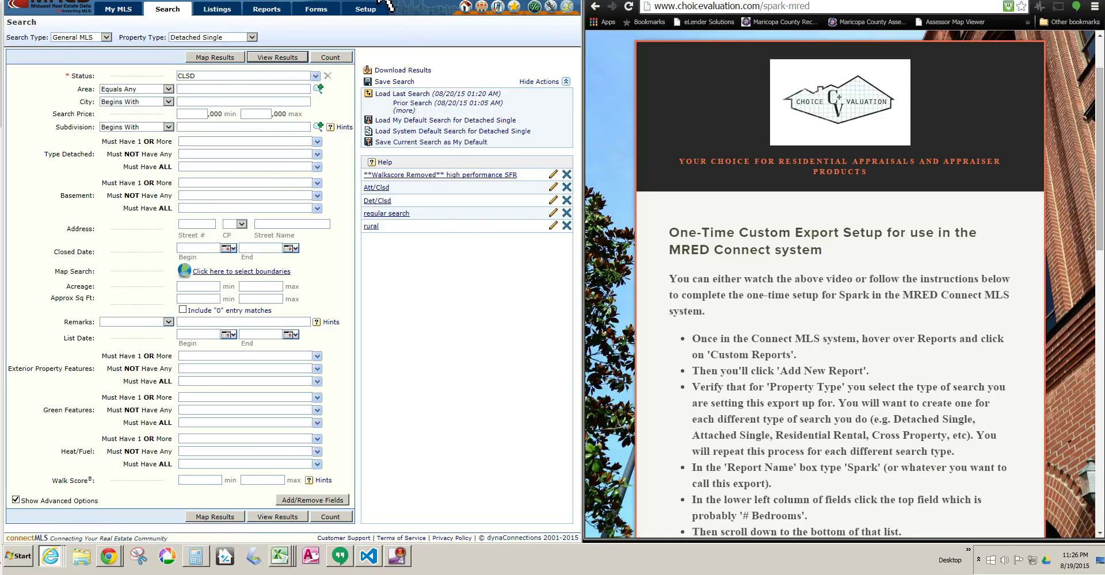
mouse_move(267, 10)
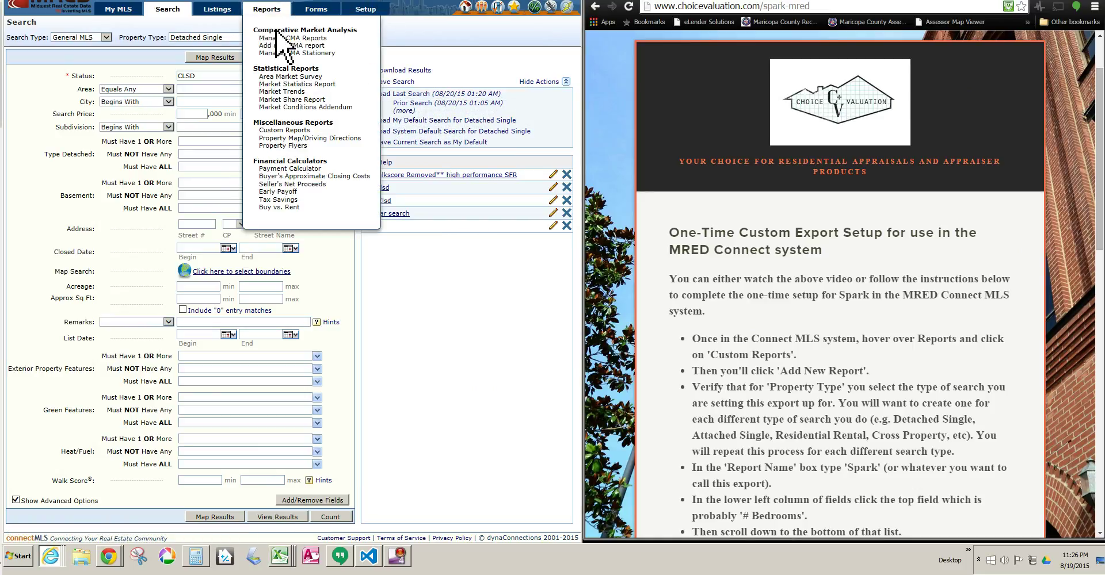
click(290, 131)
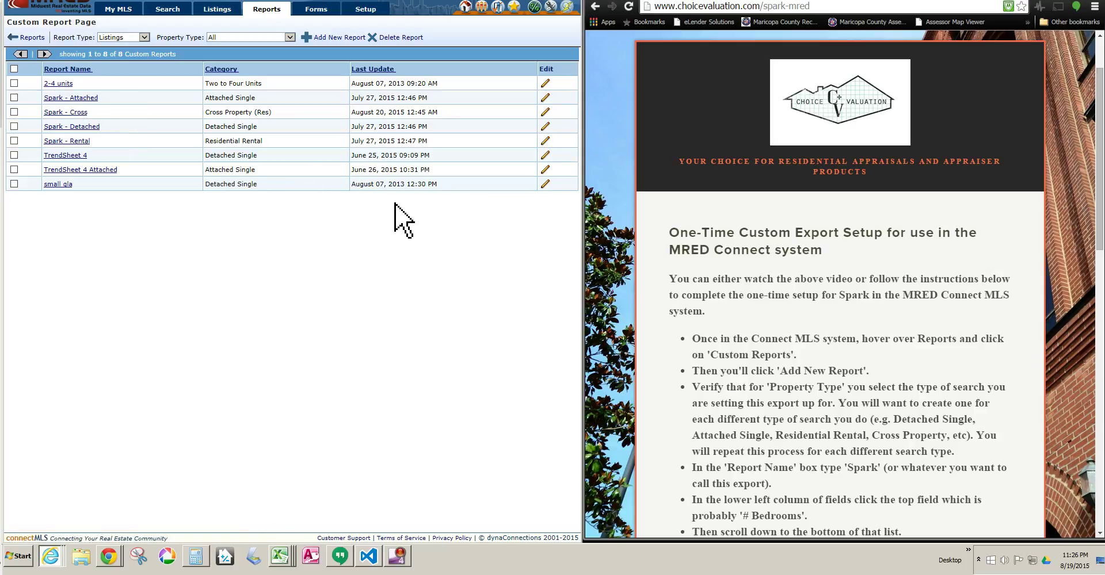
- Add a new custom report and drop down its Property Type list
click(341, 38)
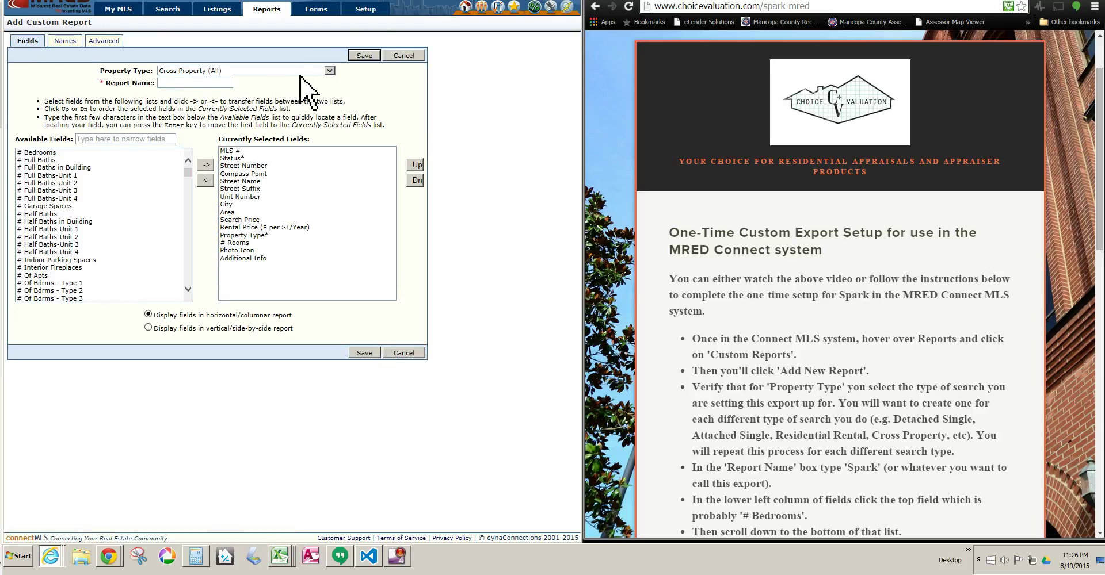
click(330, 70)
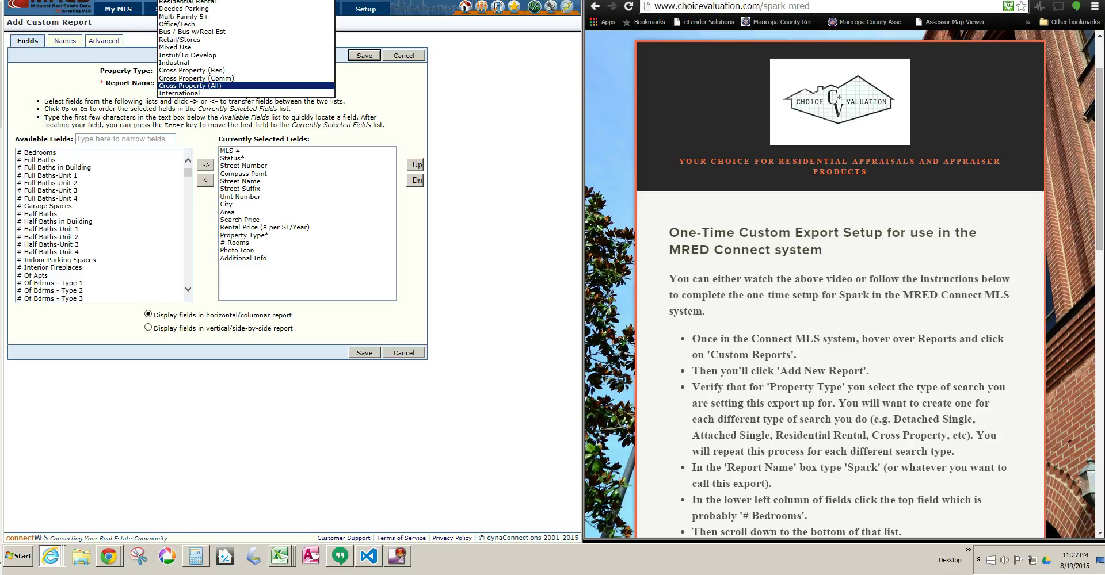
- Set the property type to Detached Single and name the report Spark-TestDetached
click(182, 1)
click(179, 83)
click(176, 84)
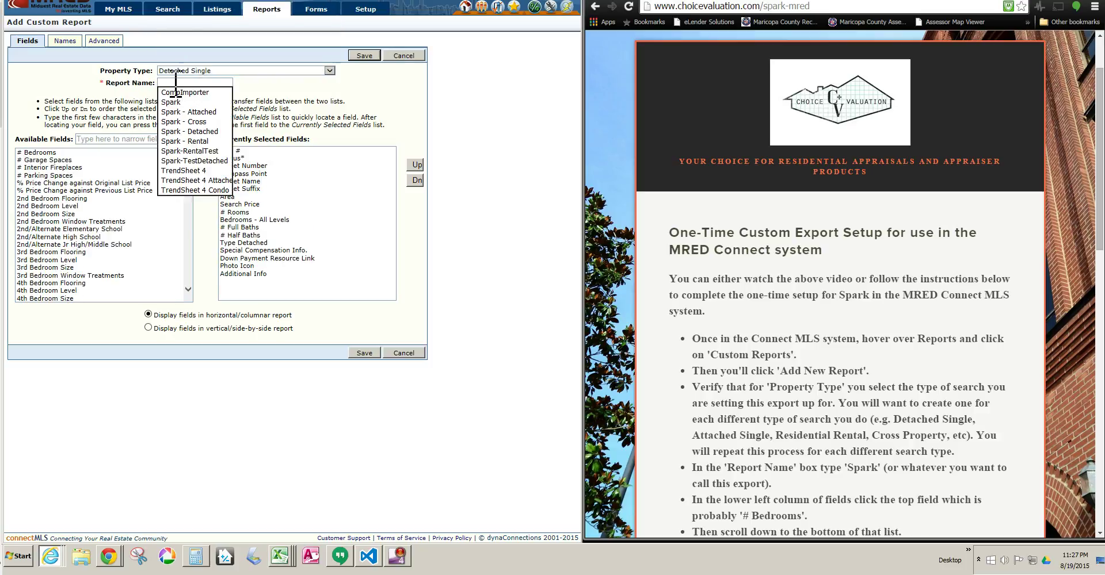
text(Sp)
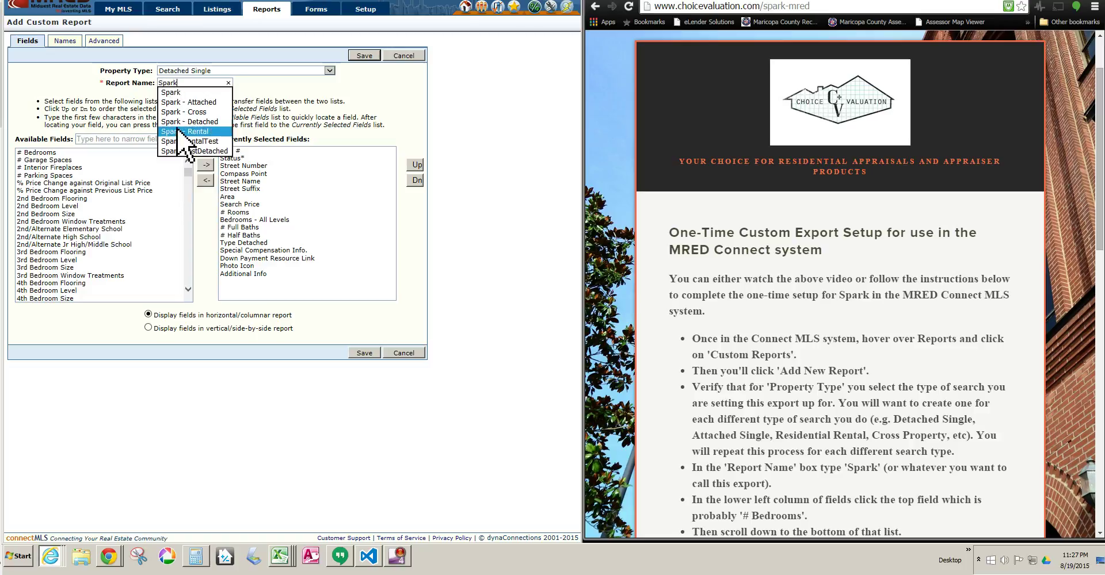
text(ark)
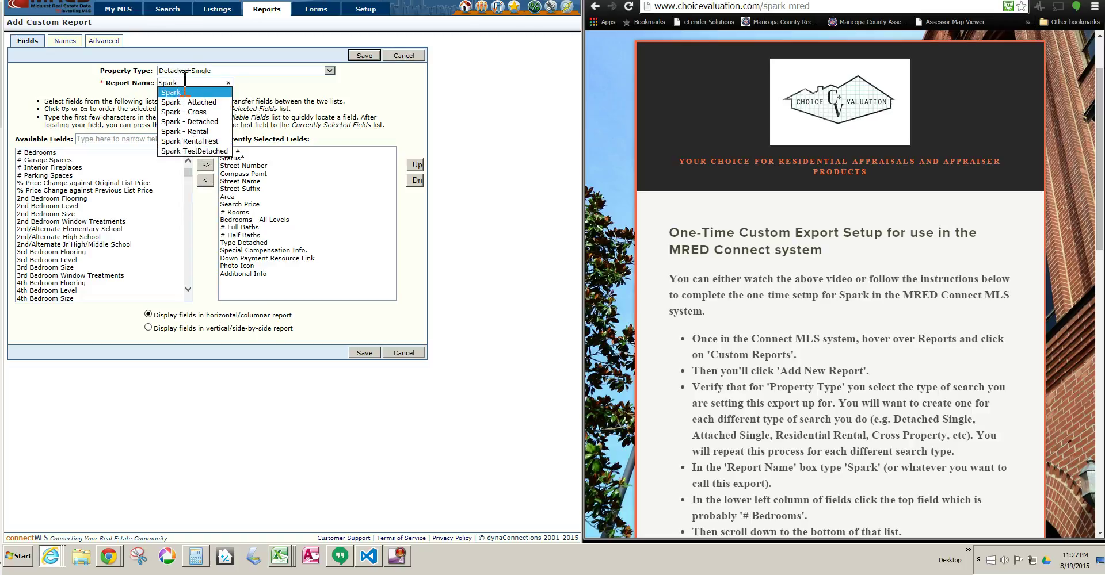
text(-Test)
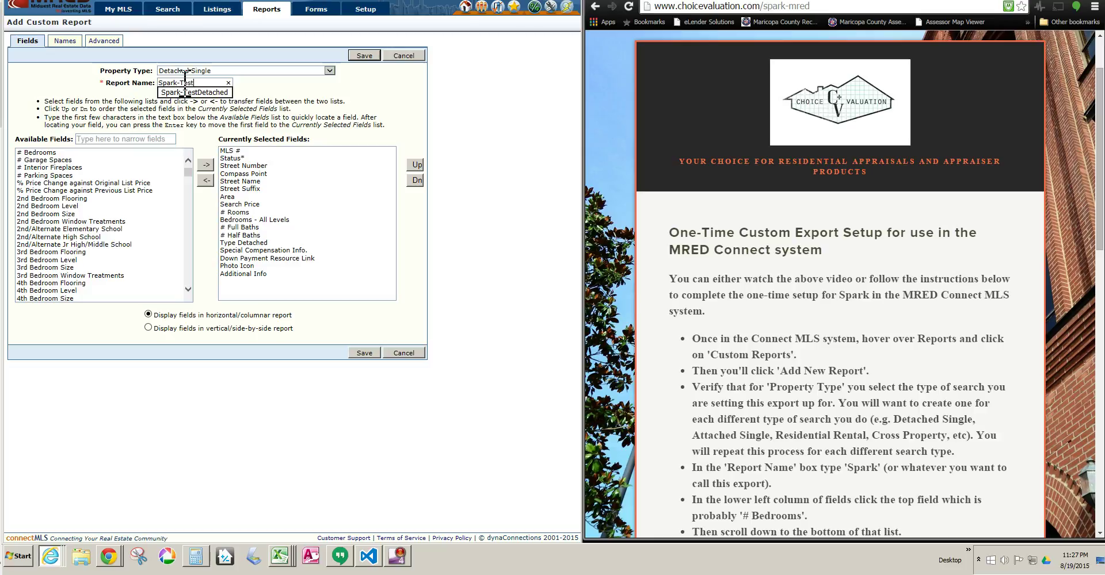
text(Detached)
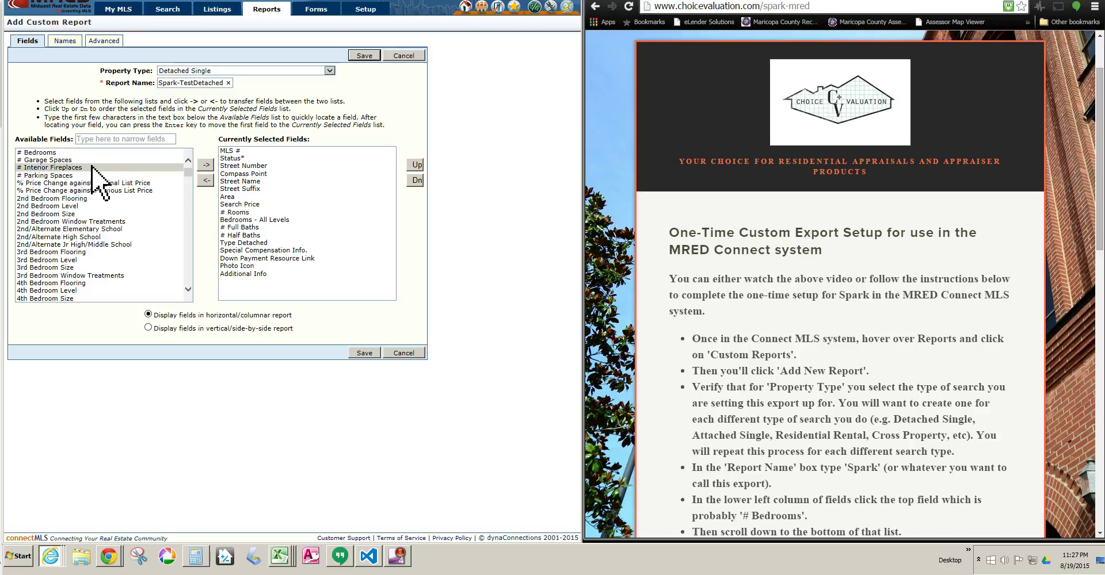
- Add all available fields, # Bedrooms through Zoning Type, to the report and save it
click(51, 153)
click(51, 153)
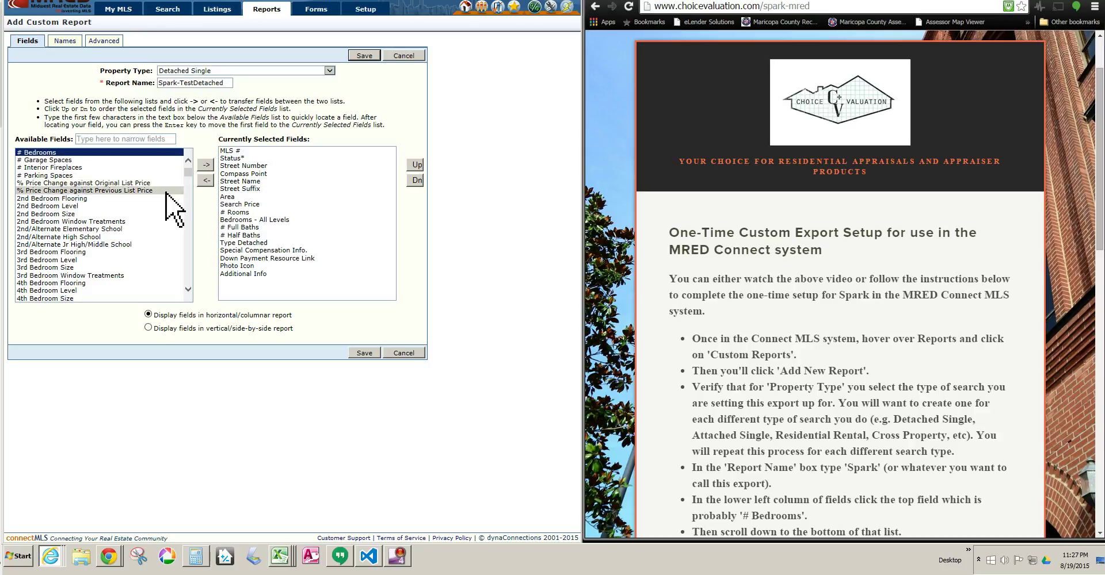
drag(188, 171, 187, 290)
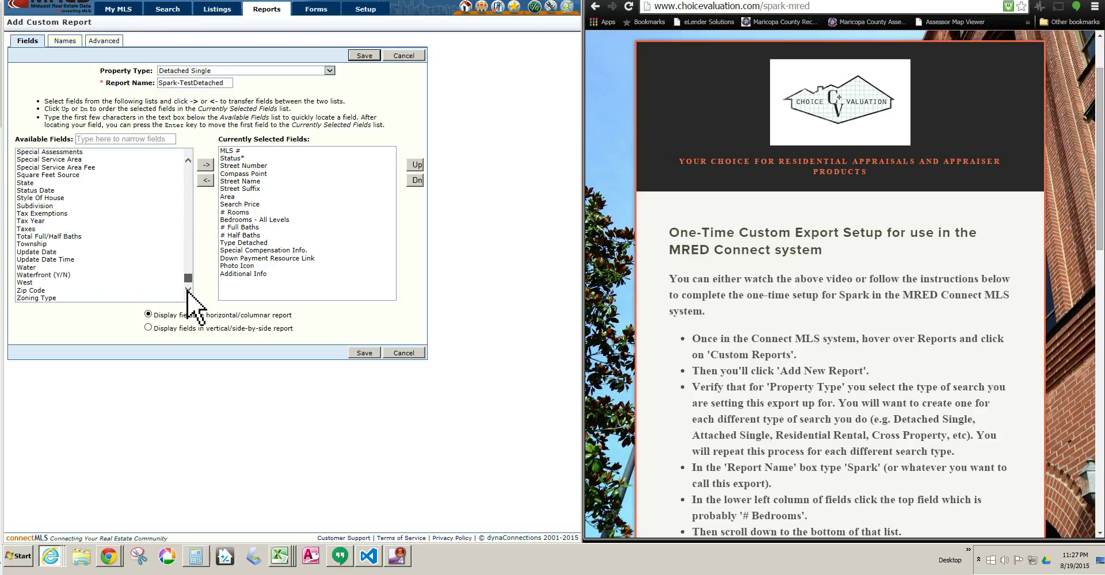
shift+click(49, 298)
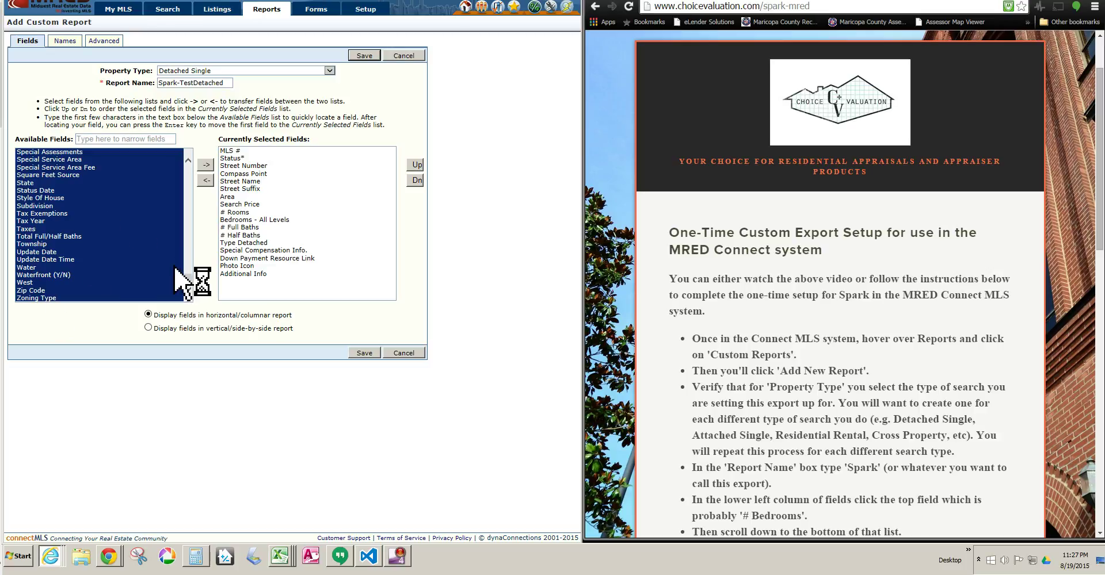
drag(189, 285, 187, 152)
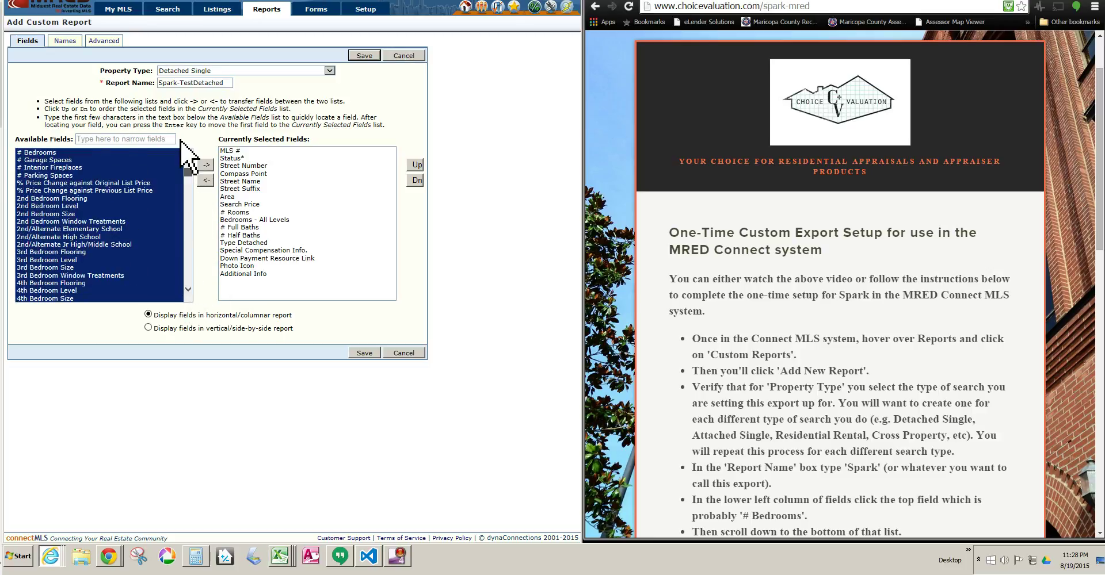
click(45, 153)
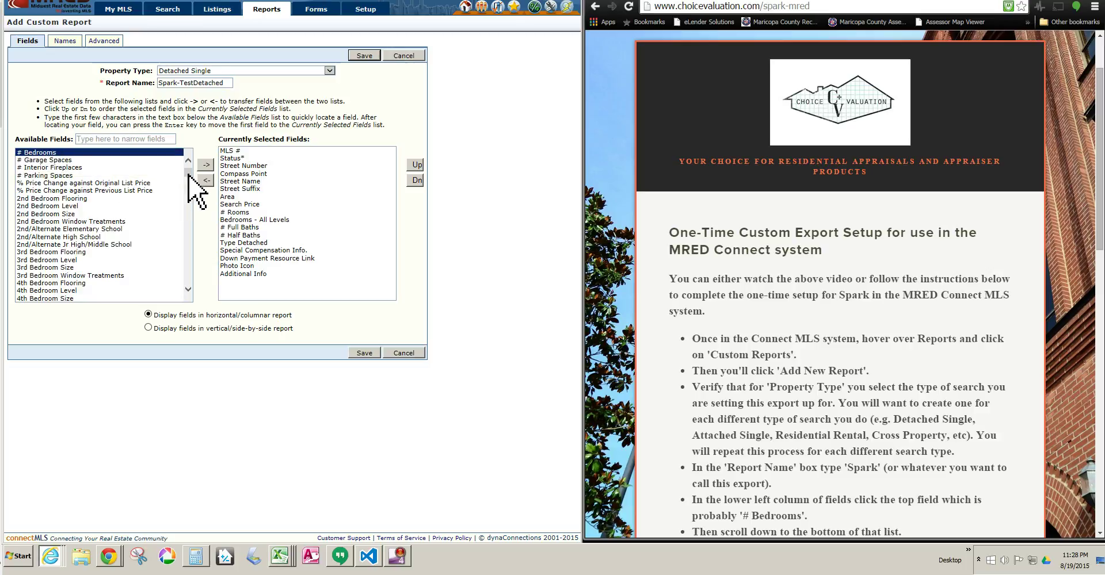
drag(189, 175, 189, 290)
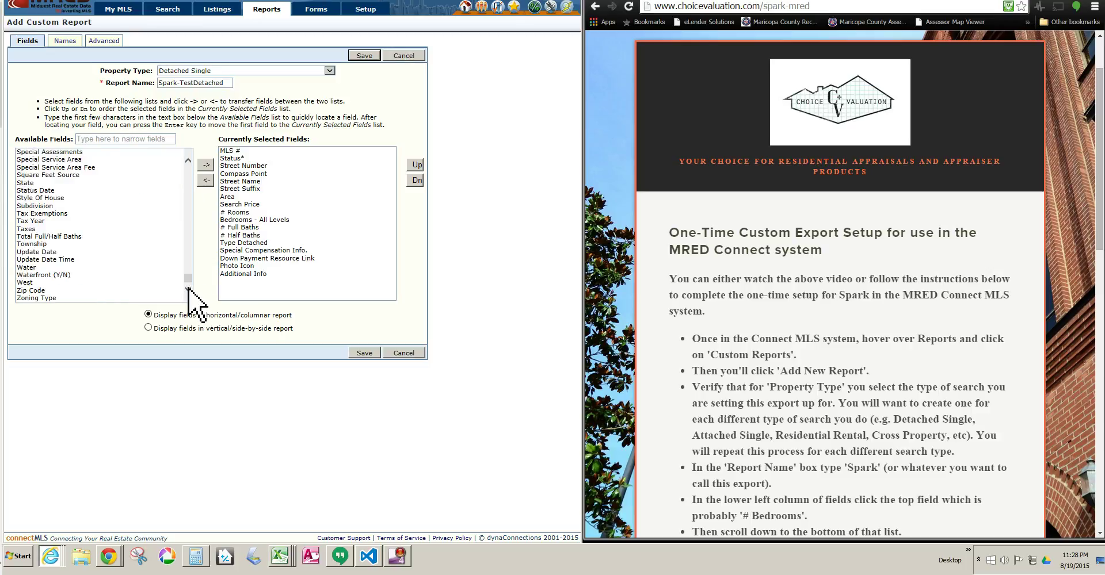
click(46, 298)
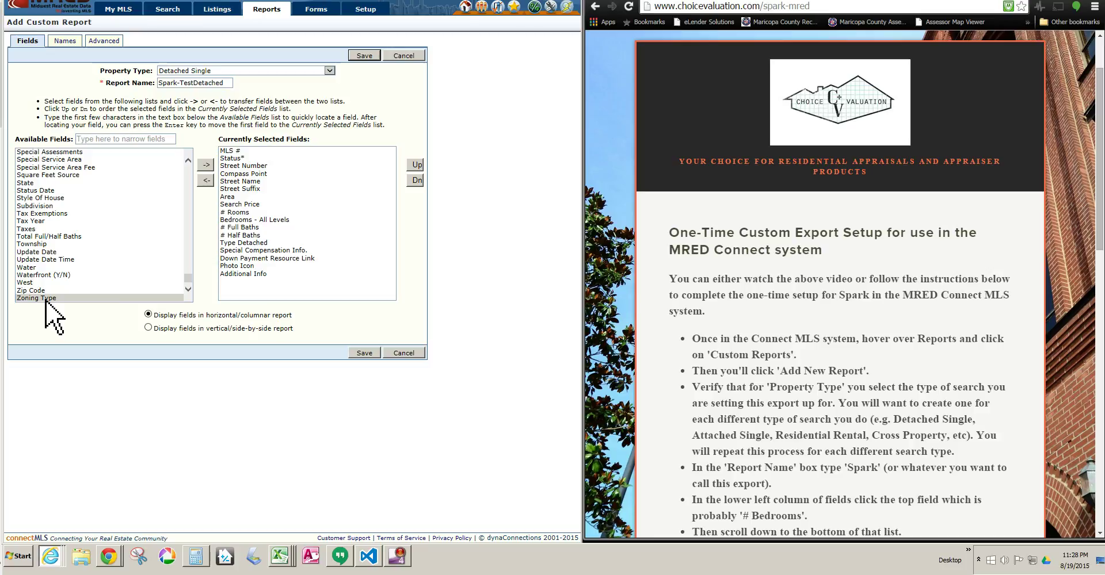
shift+click(46, 298)
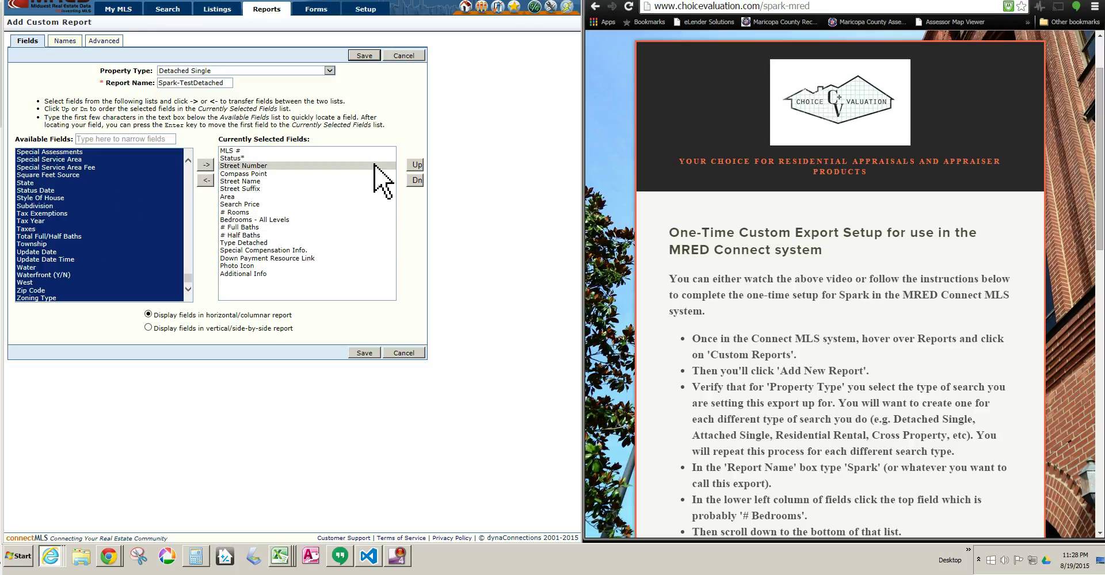
click(205, 166)
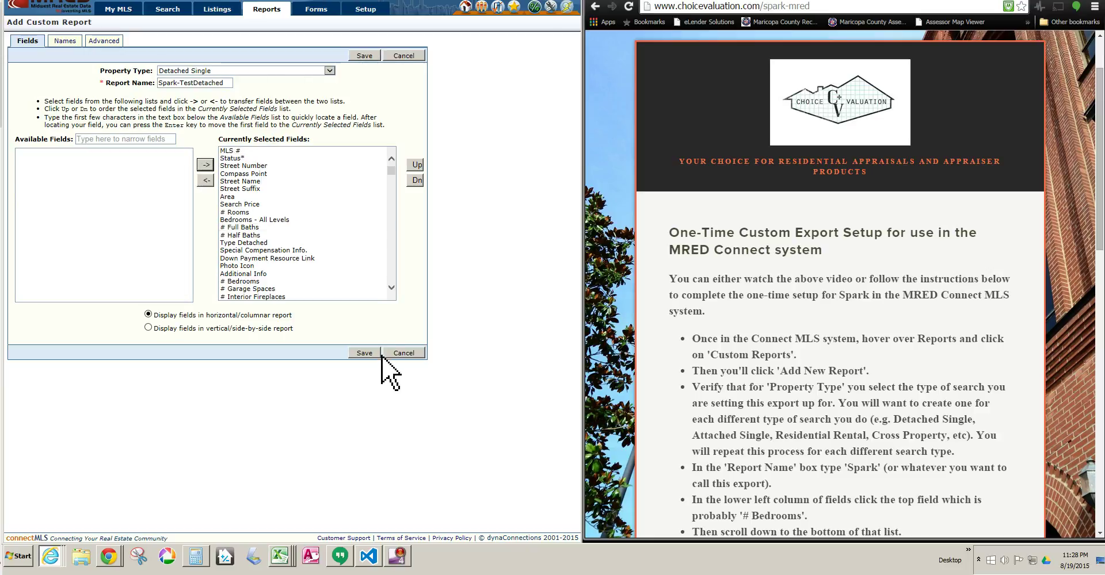
click(363, 353)
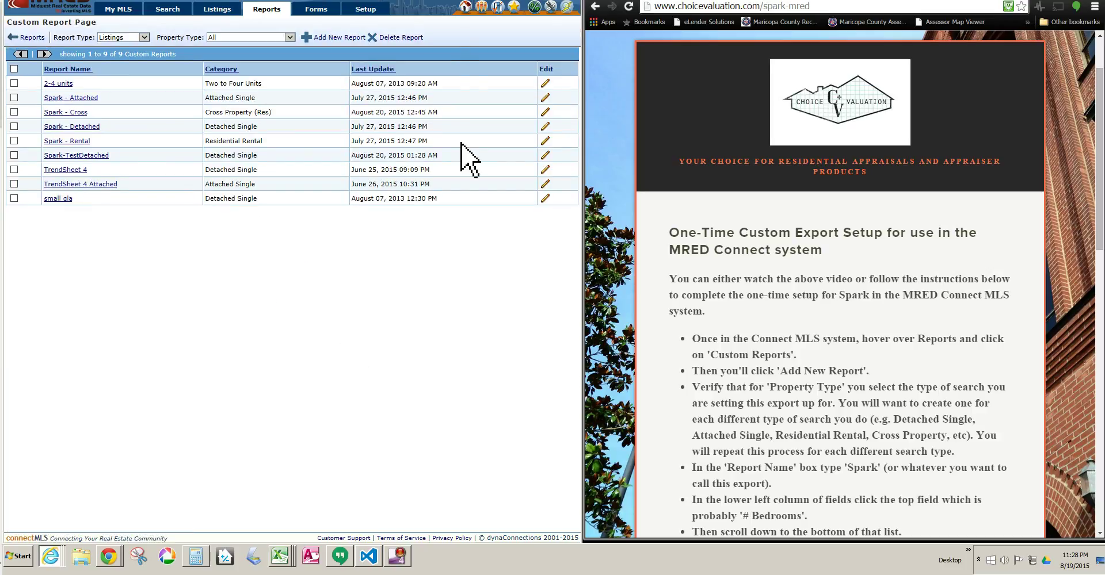
- Start another custom report set to Attached Single and named Spark-TestAttached
click(341, 37)
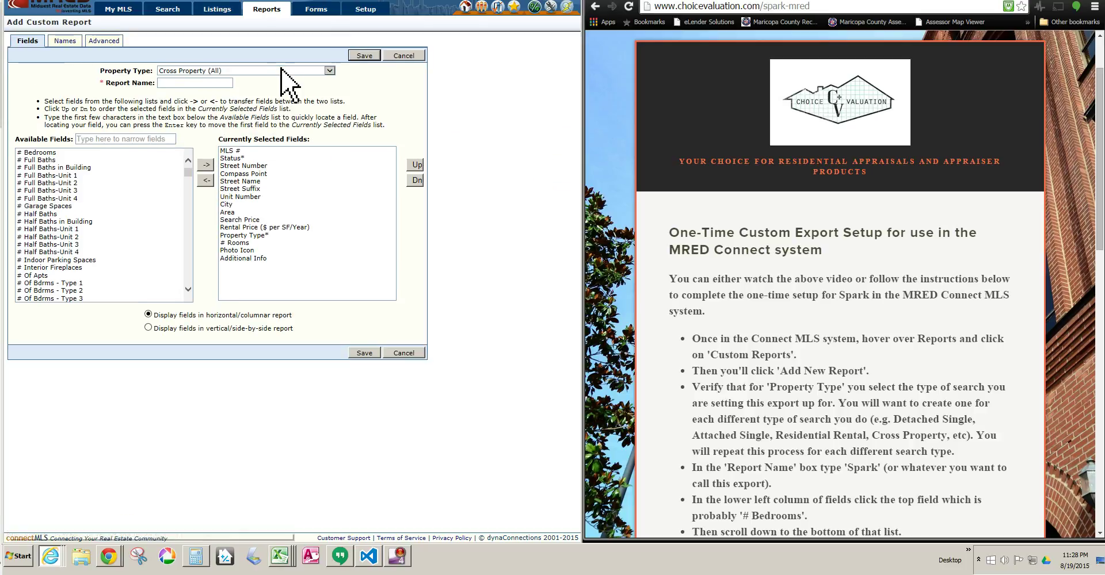
click(331, 71)
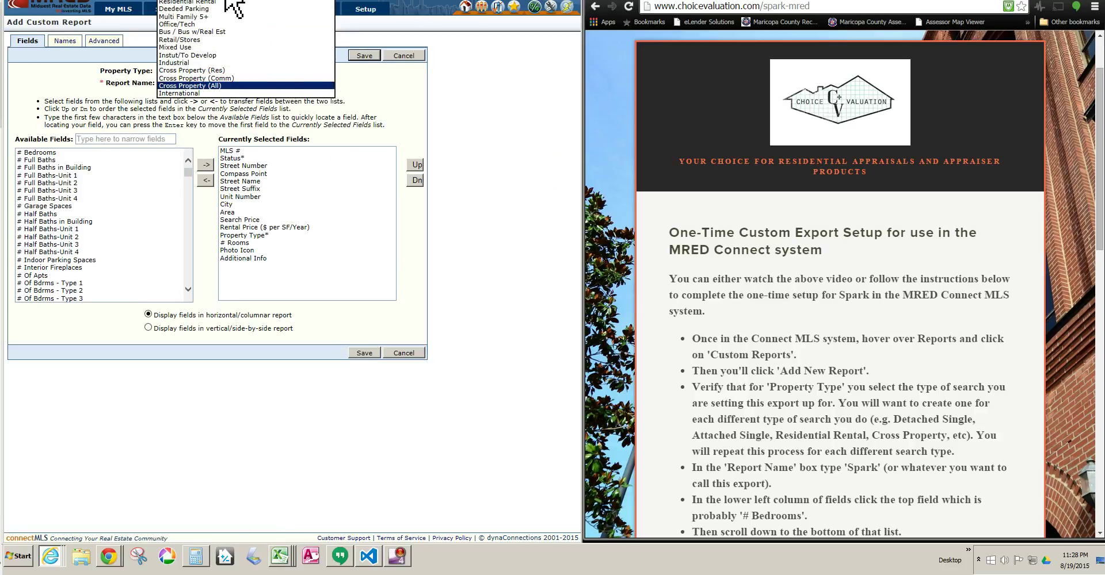
click(194, 3)
click(182, 82)
text(Spark-)
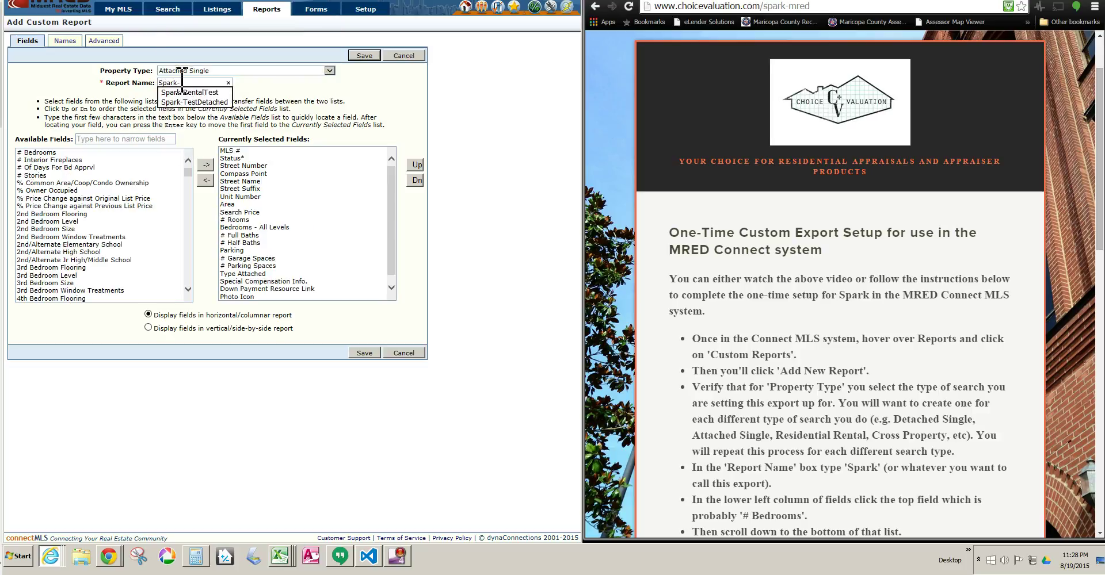
text(TestAttached)
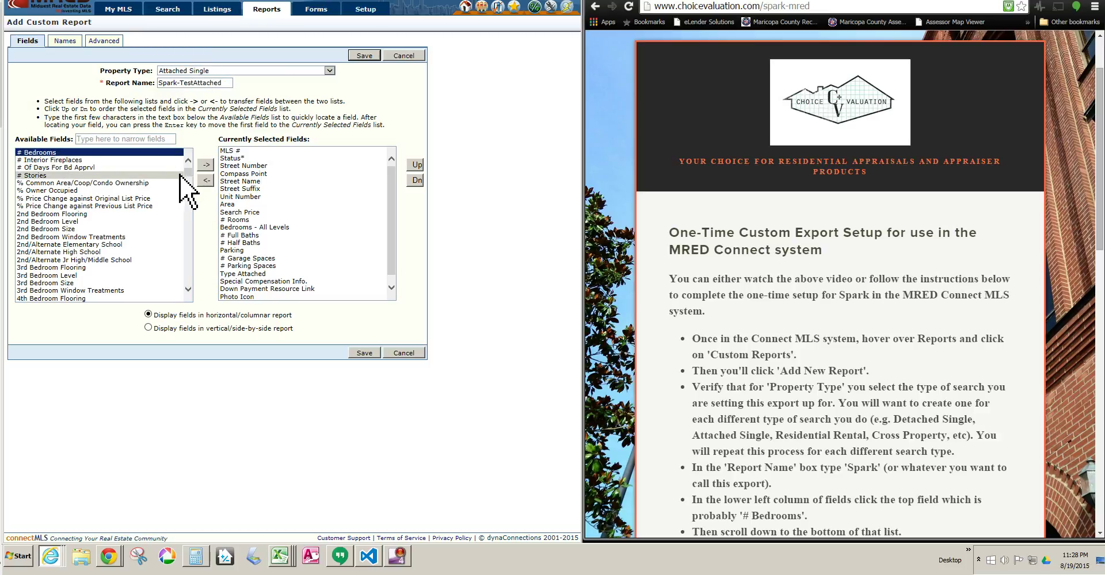
- Move every available field, # Bedrooms through Zoning Type, into the report
drag(182, 175, 182, 289)
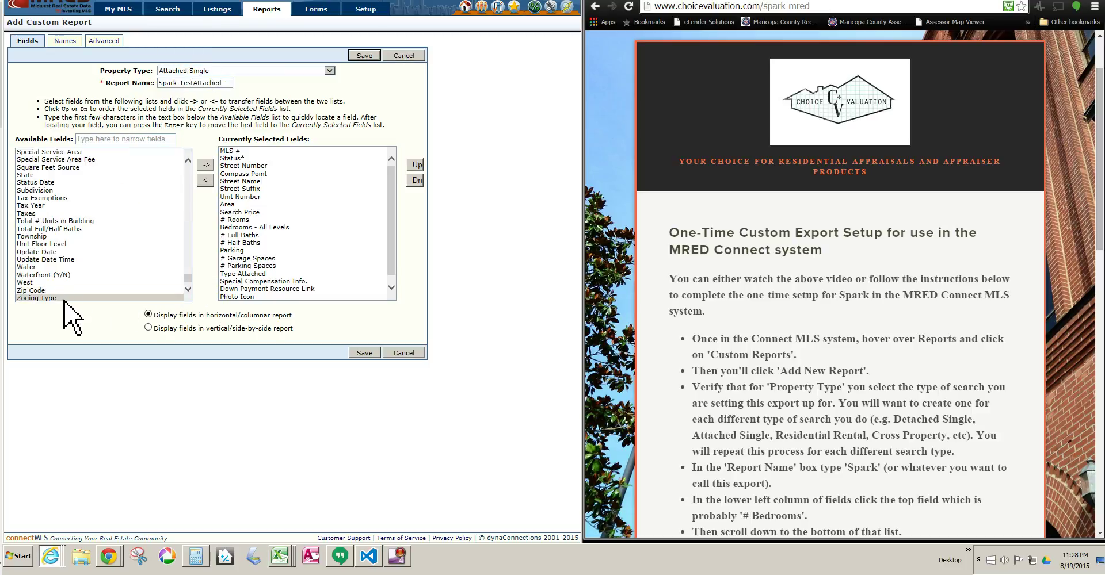
shift+click(46, 298)
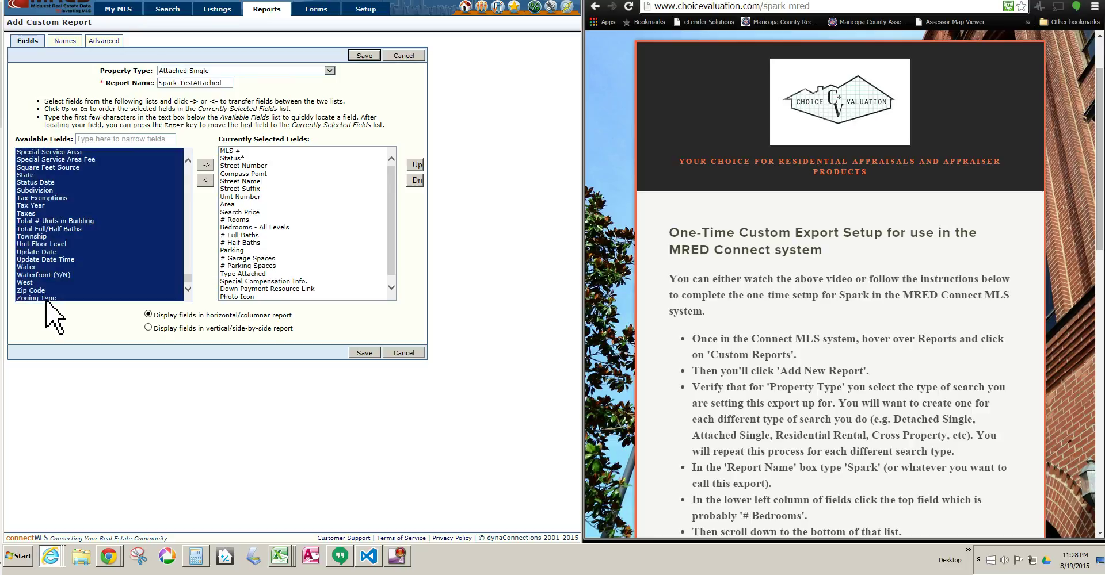
click(208, 165)
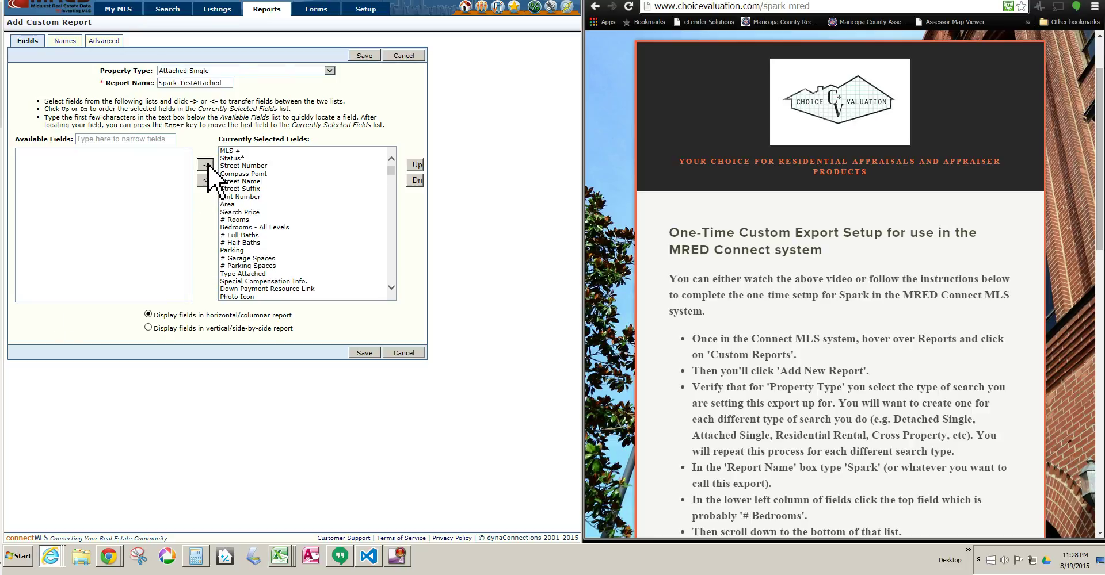
- Save the Spark-TestAttached report and go to the Search tab
click(362, 352)
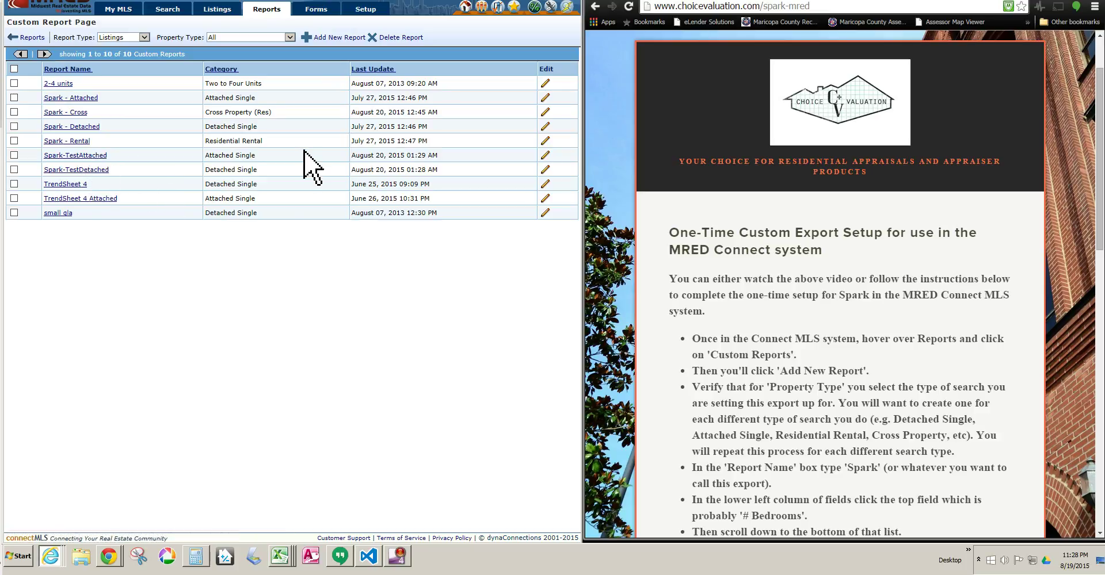
mouse_move(361, 12)
- Run the Detached Single search and view its results
mouse_move(173, 13)
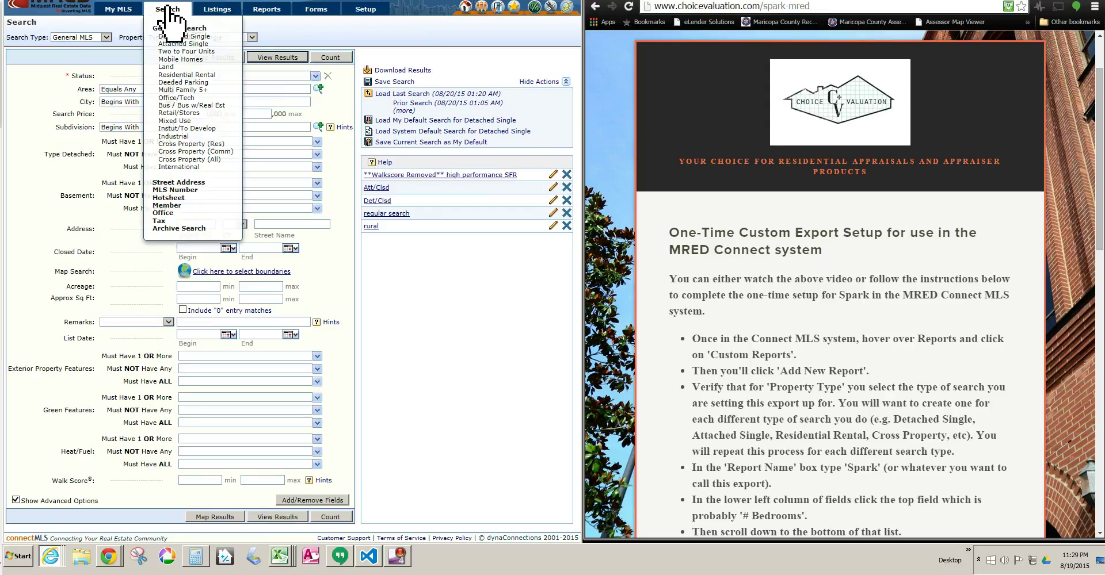
click(178, 35)
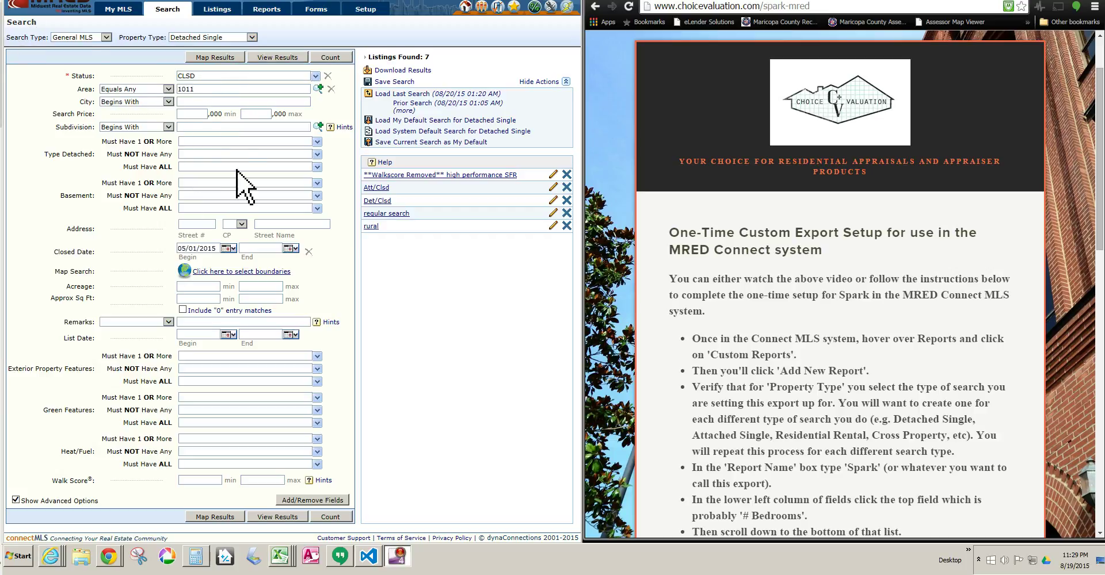
click(281, 59)
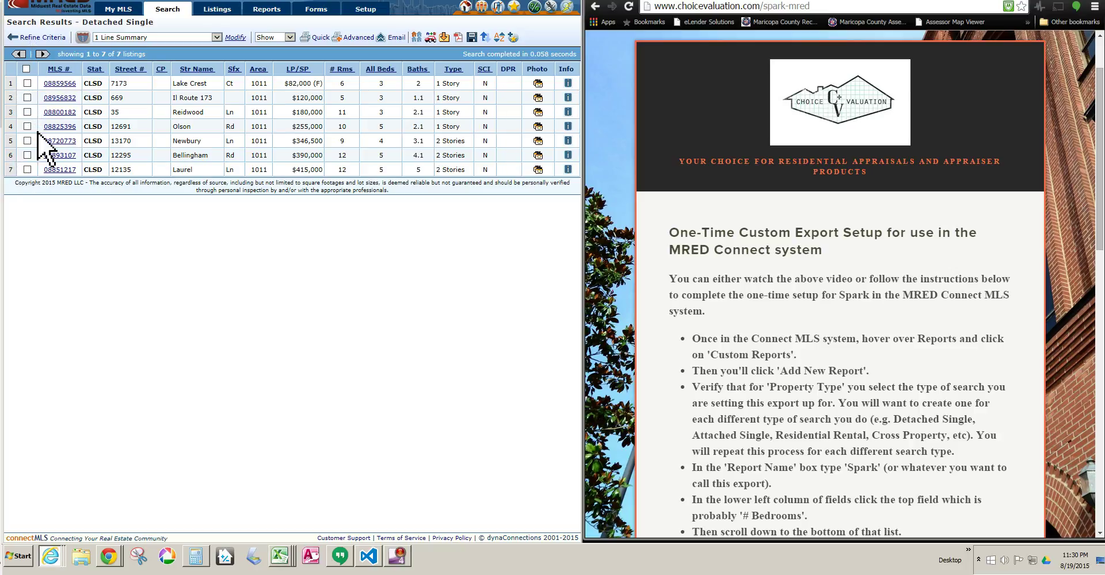
- Check listings 1 and 3 through 7 for export
click(27, 83)
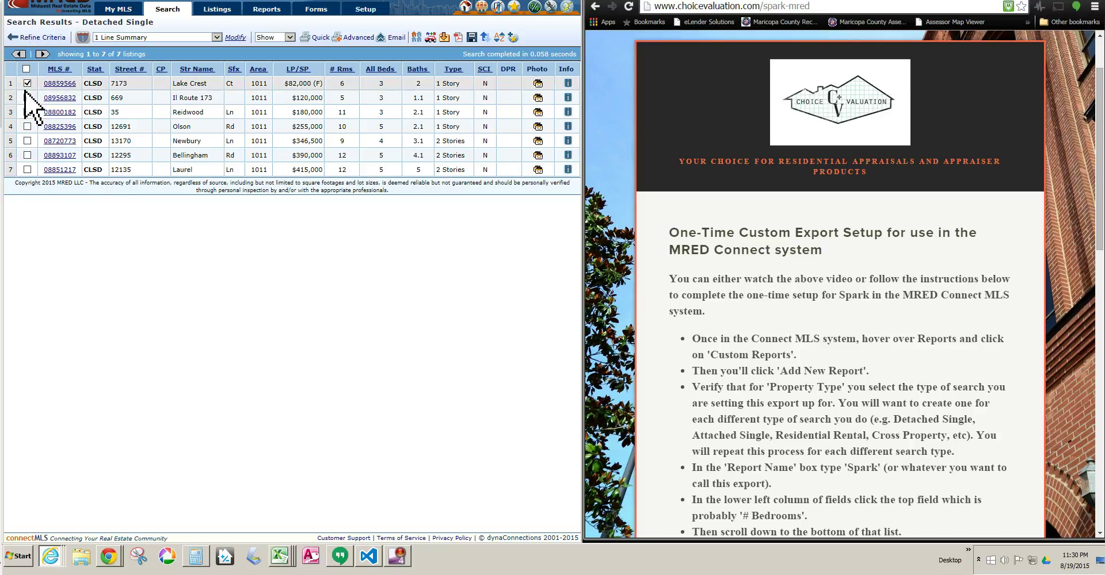
click(27, 112)
click(27, 126)
click(27, 140)
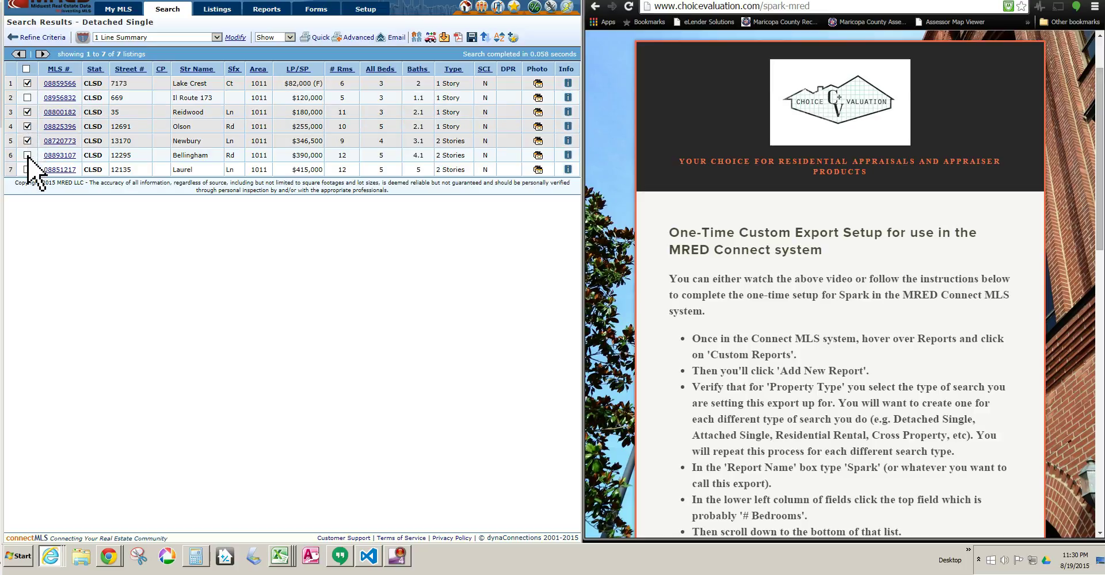
click(27, 155)
click(27, 169)
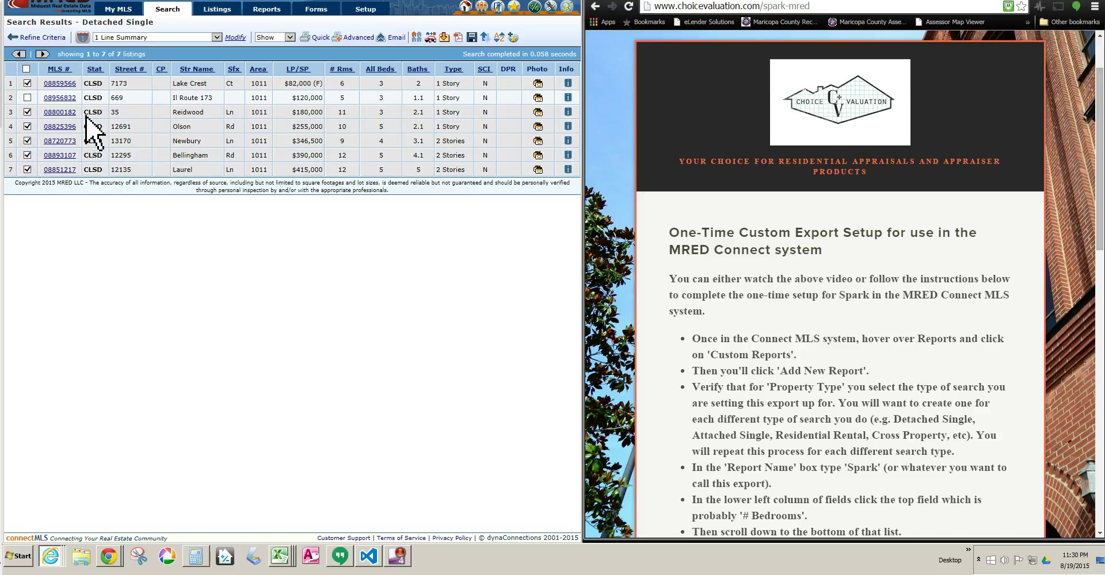
- Start the export, keeping the scope to All selected listings
click(446, 39)
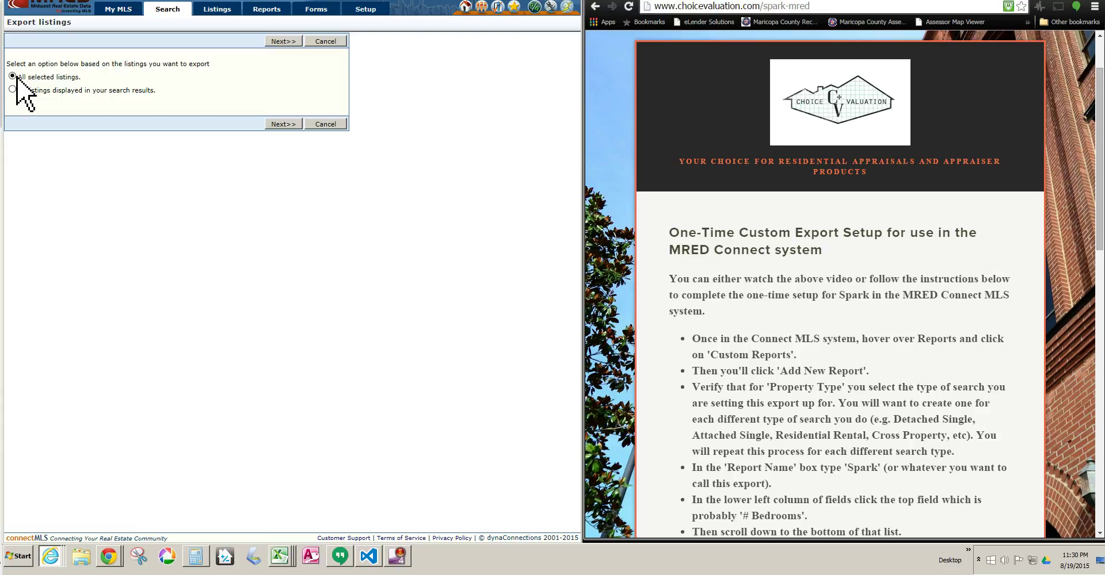
drag(24, 77, 89, 80)
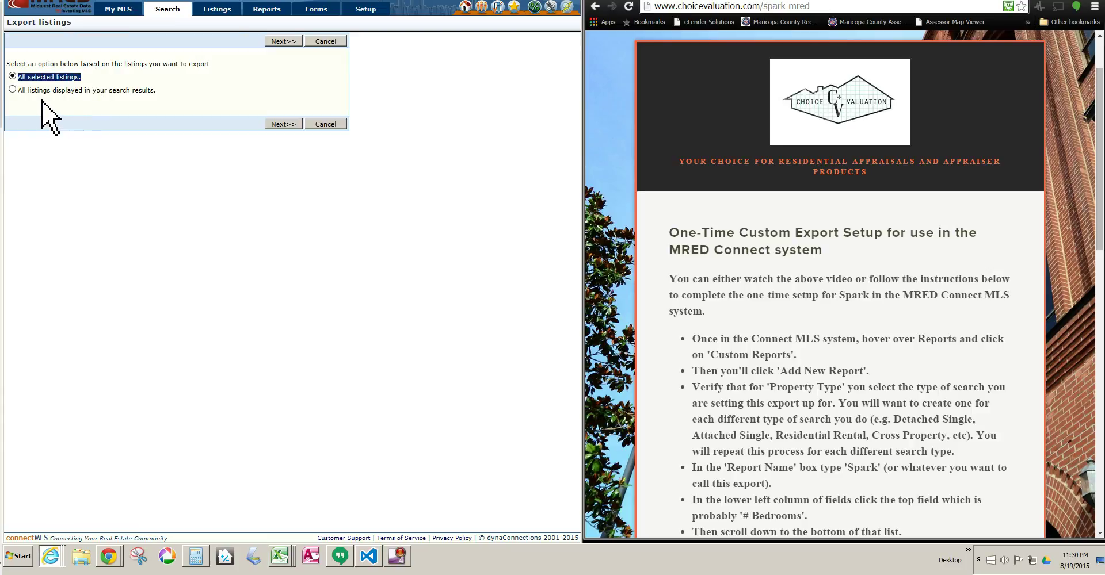
click(30, 86)
click(13, 90)
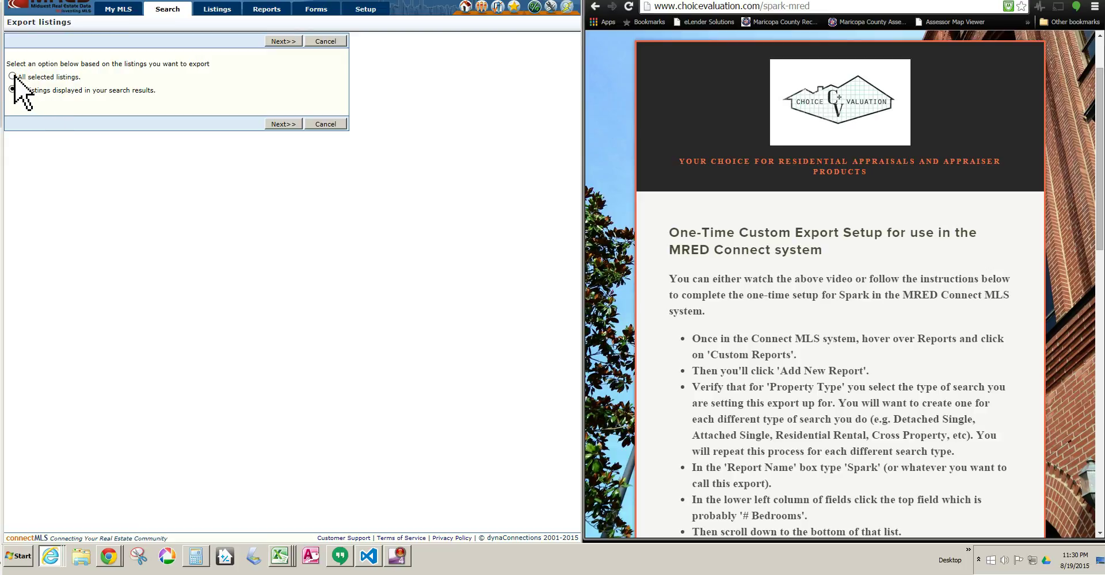
click(290, 124)
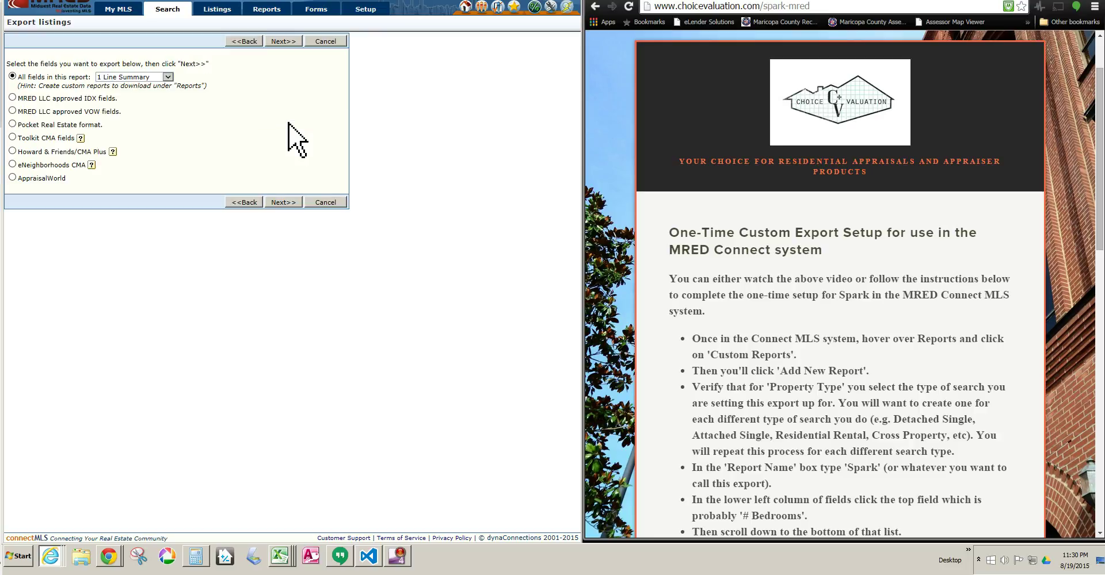
- Choose the Spark-TestDetached report as the export field set
click(167, 78)
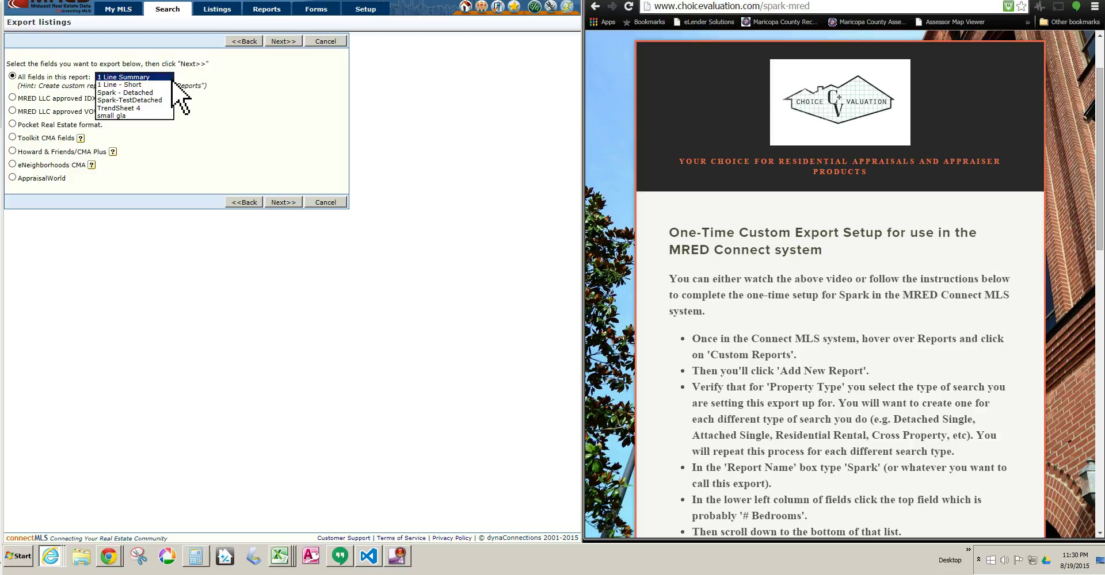
click(144, 101)
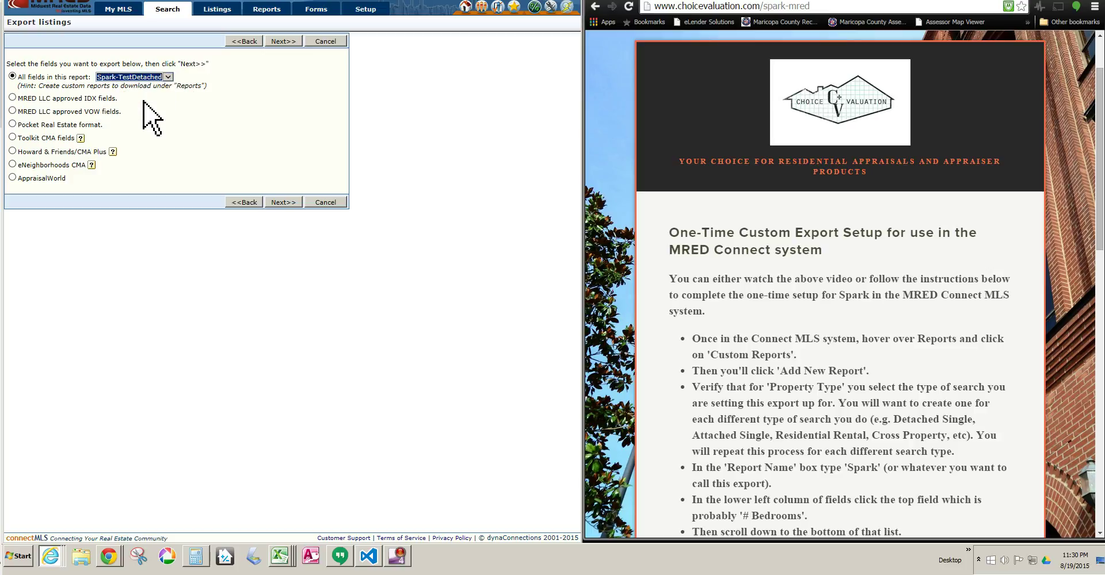
click(283, 202)
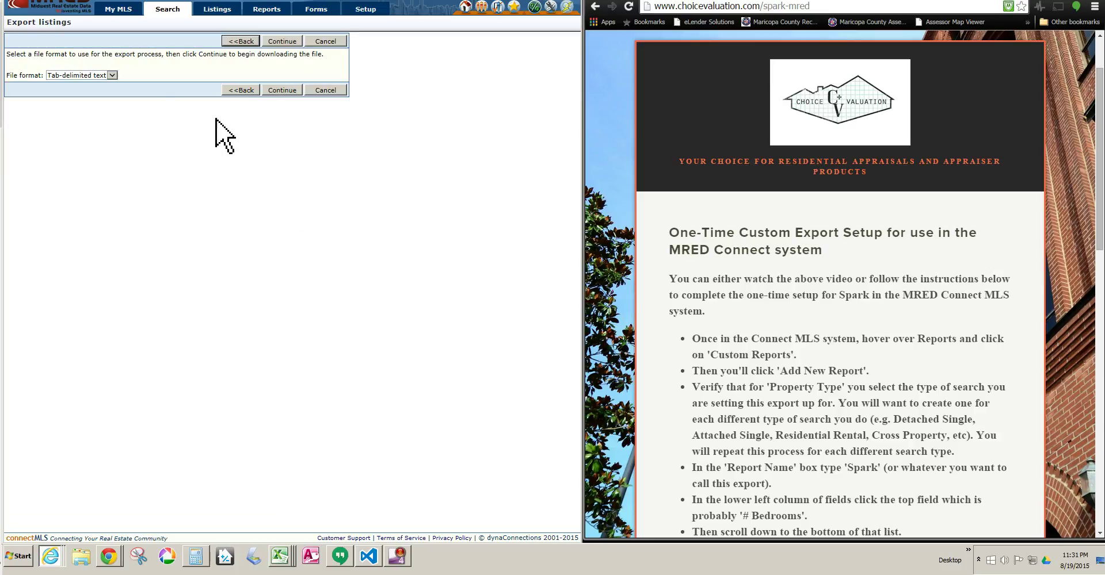
- Keep Tab-delimited text as the file format and continue to download
click(112, 75)
click(113, 75)
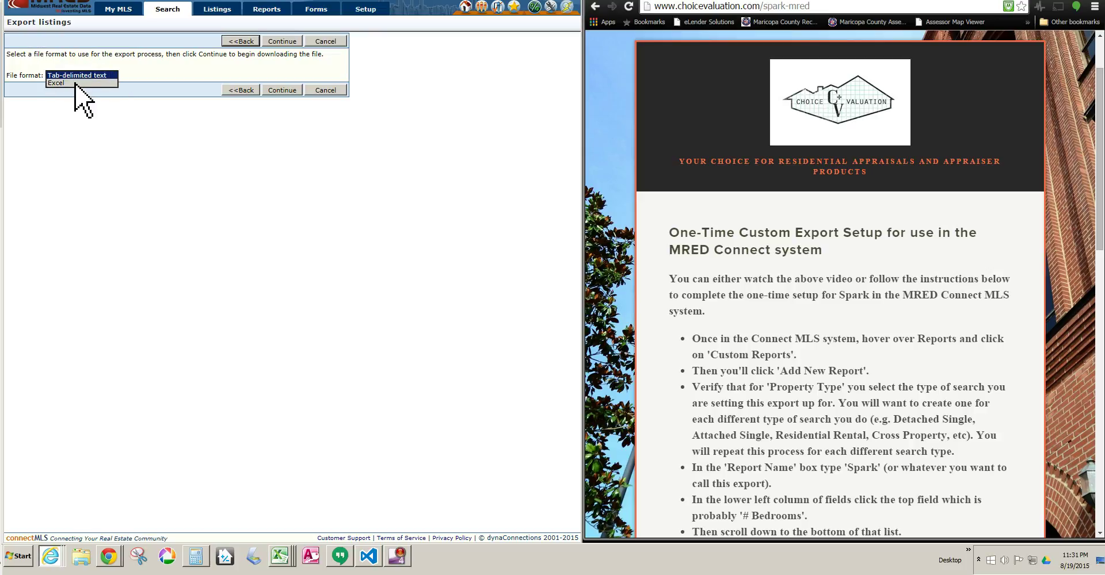
click(113, 87)
click(143, 74)
click(113, 75)
click(97, 75)
click(276, 90)
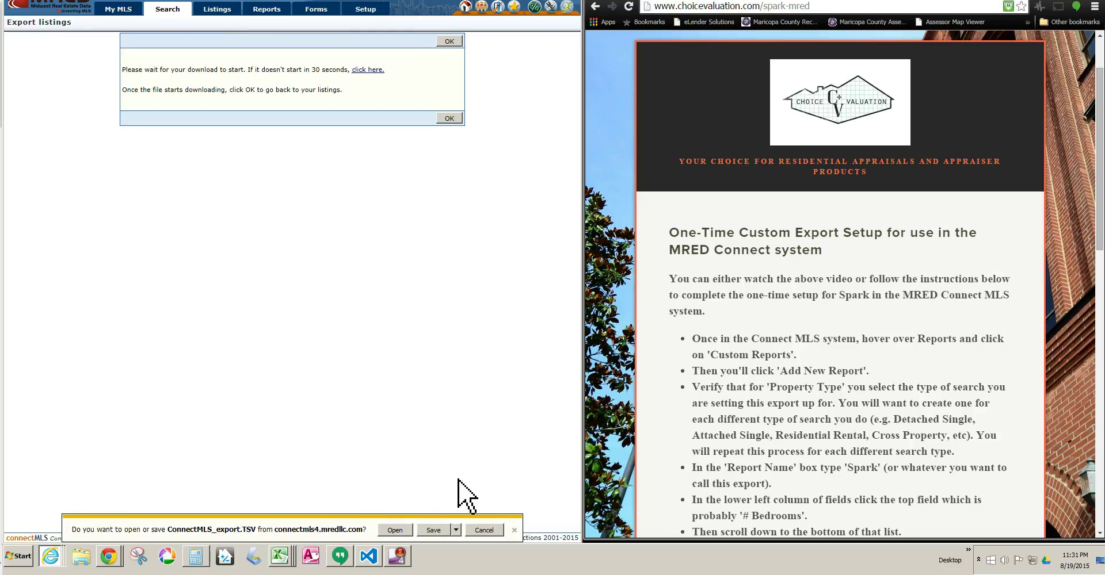
- Use Save as on the downloaded export to save it to the Desktop as ConnectMLS_export2.TSV
click(457, 533)
click(457, 533)
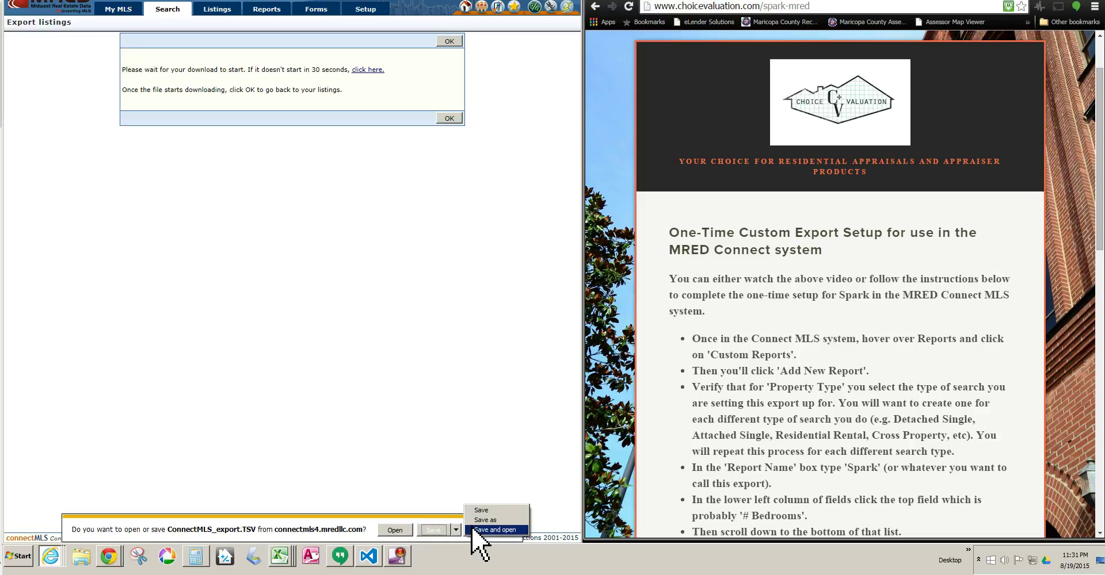
click(482, 521)
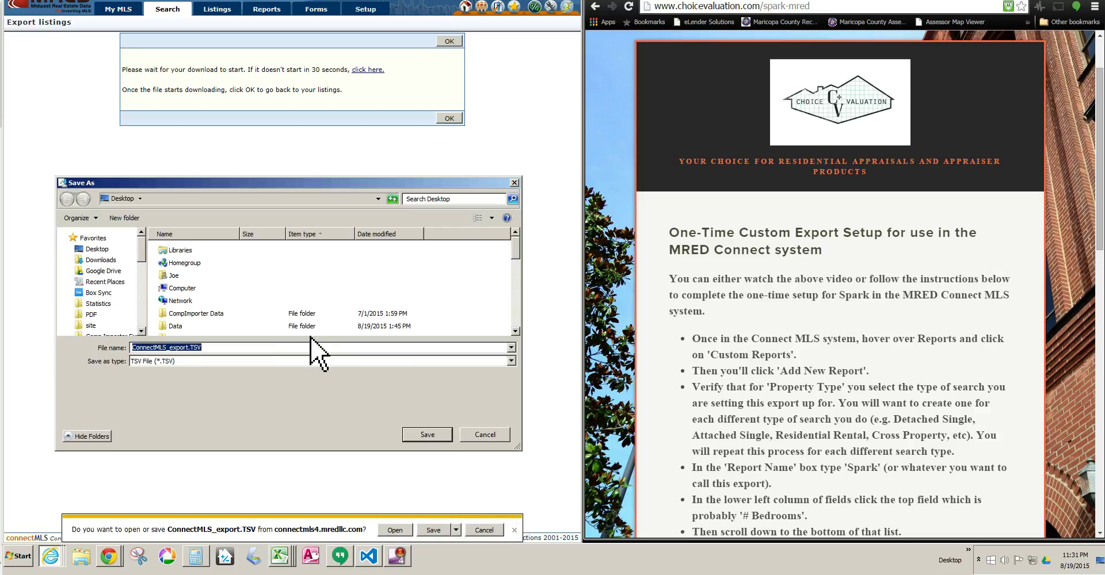
click(188, 348)
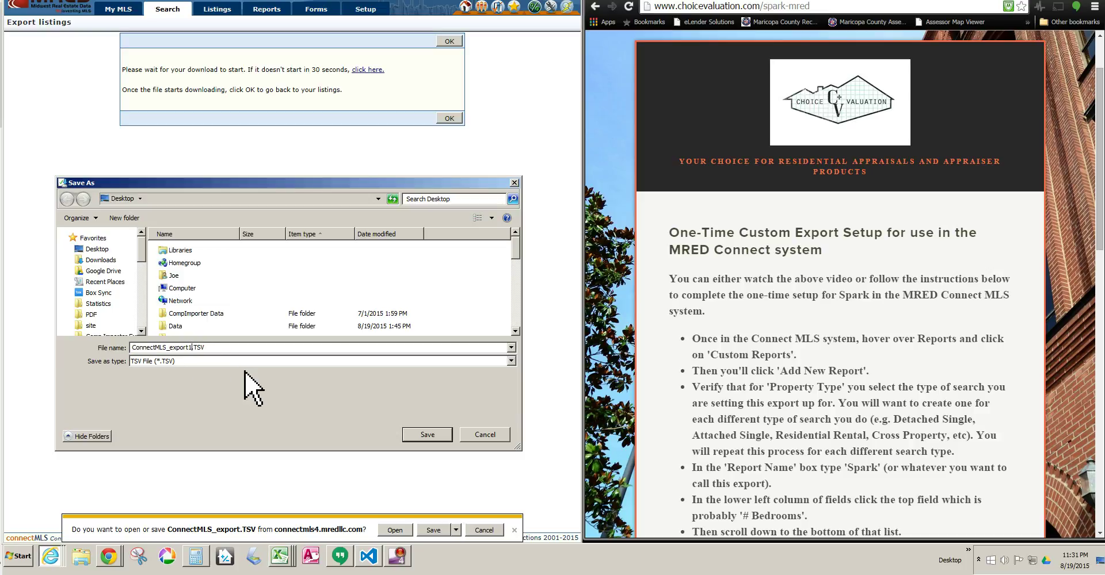
key(BackSpace)
text(2)
click(420, 432)
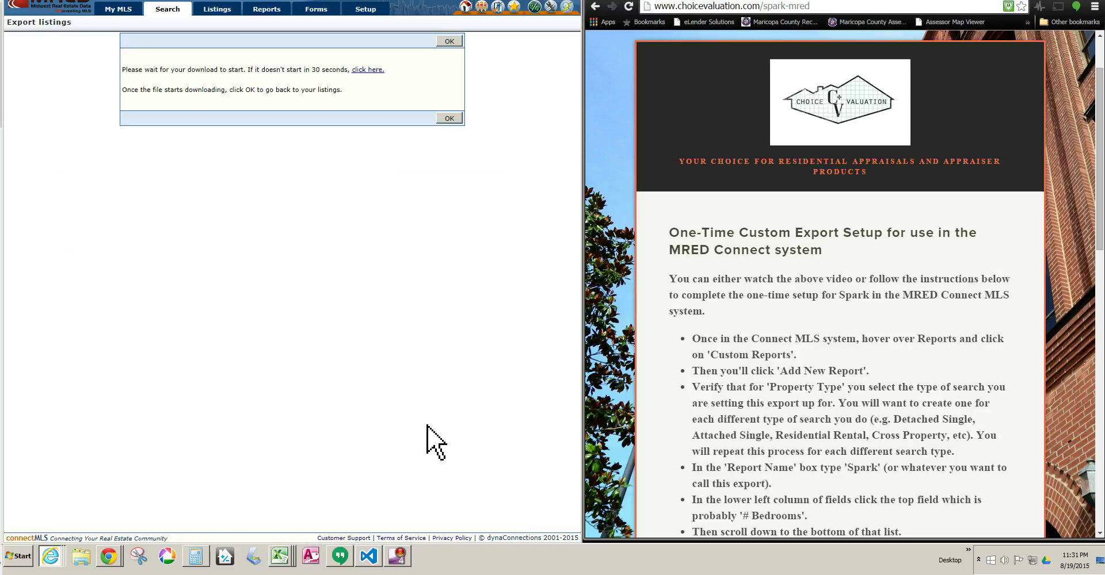